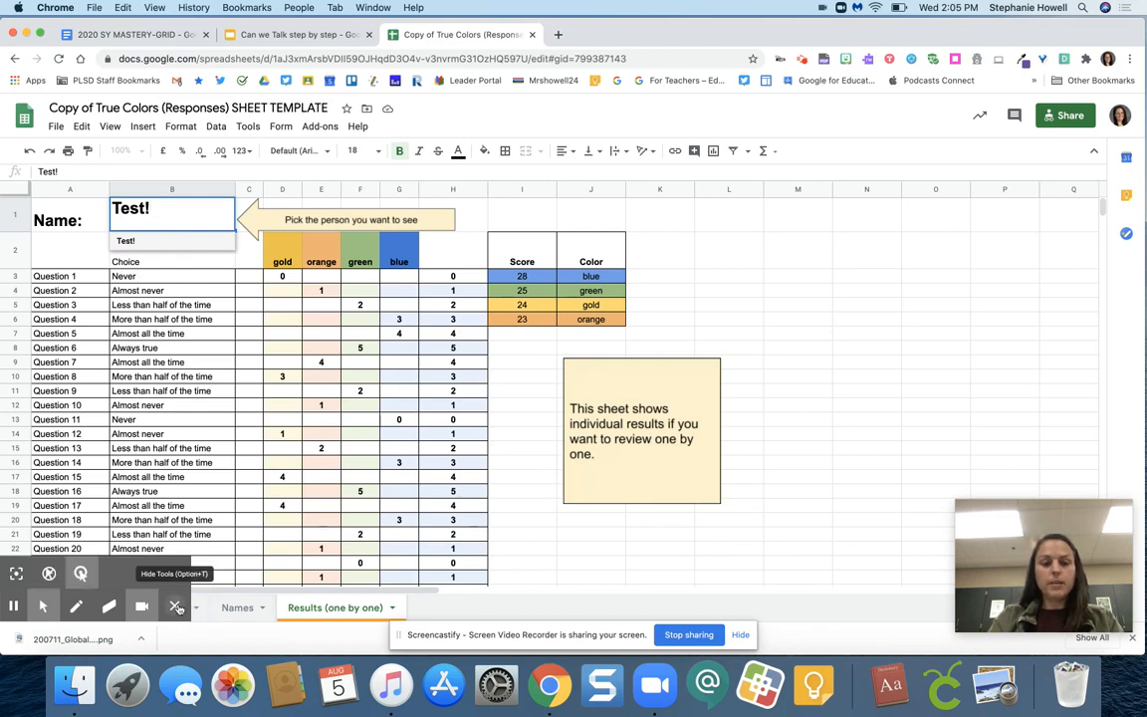
Make a copy of the spreadsheet named "TEAM 2020 True Colors (Responses) SHEET TEMPLATE" and close the original
click(177, 608)
click(140, 609)
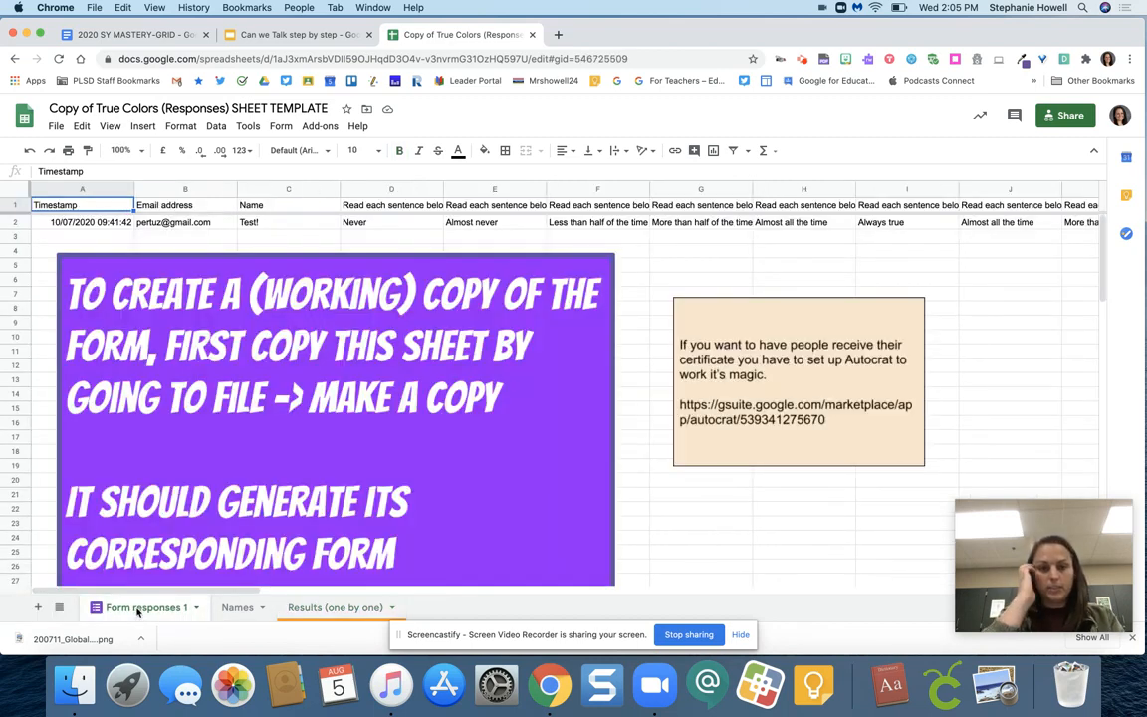
click(56, 127)
click(112, 250)
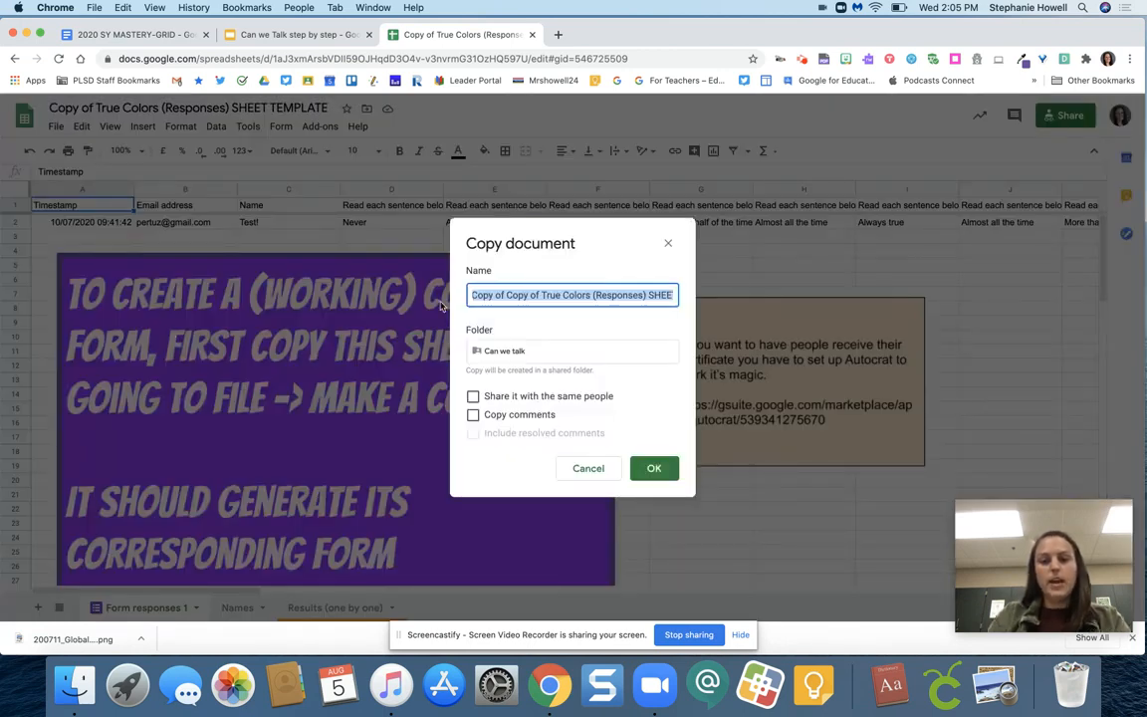
drag(536, 298, 451, 302)
key(BackSpace)
text(TE)
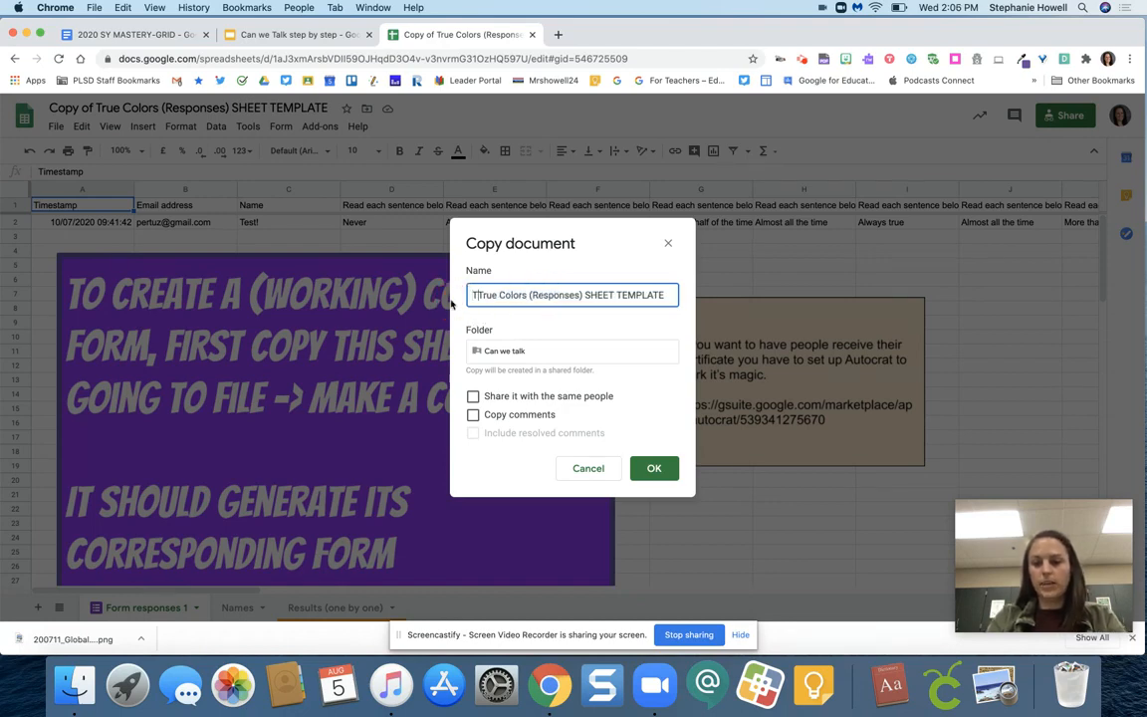
text(AM )
text(2020)
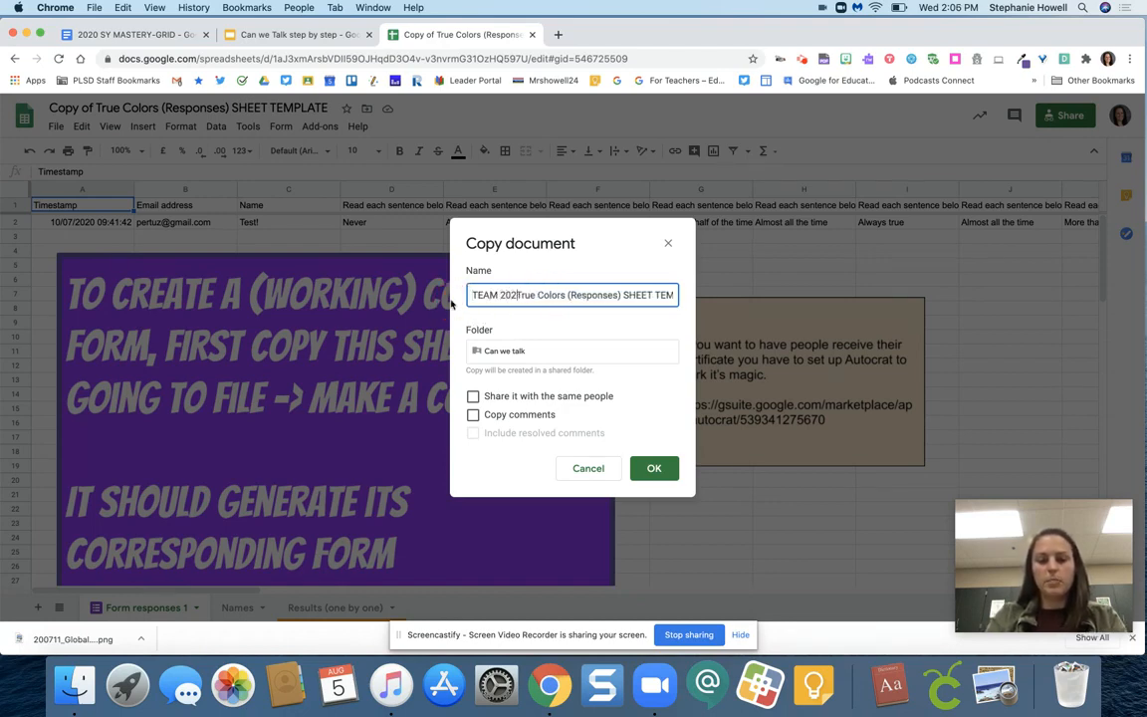
click(654, 468)
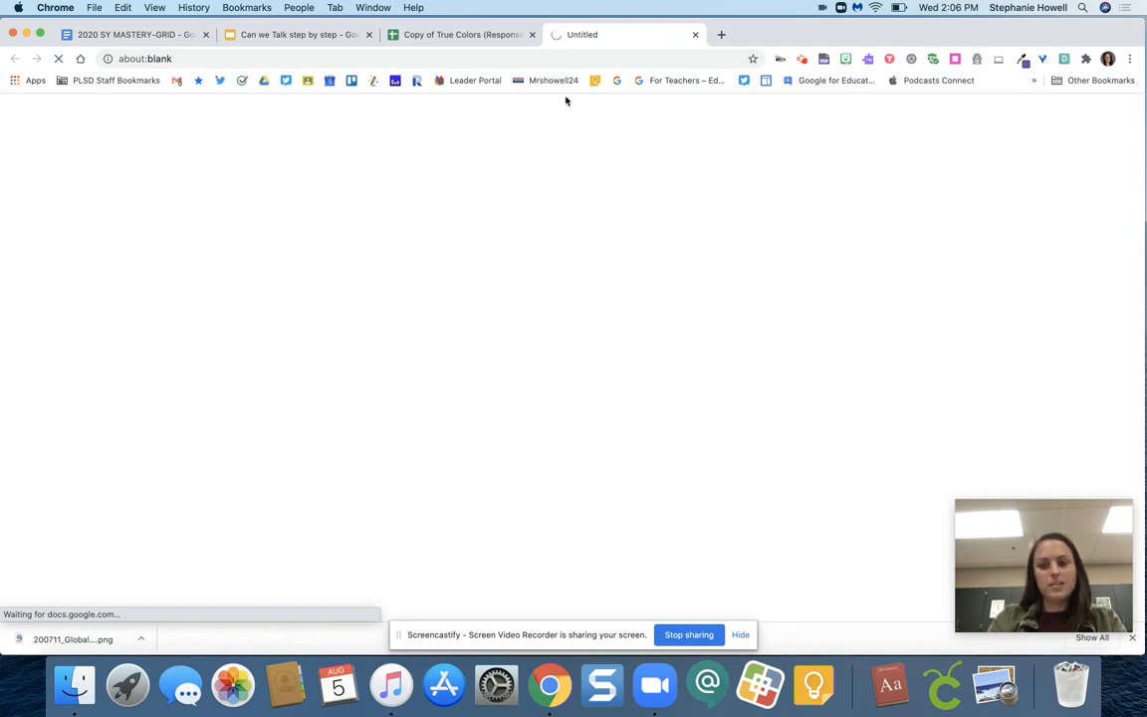
click(533, 36)
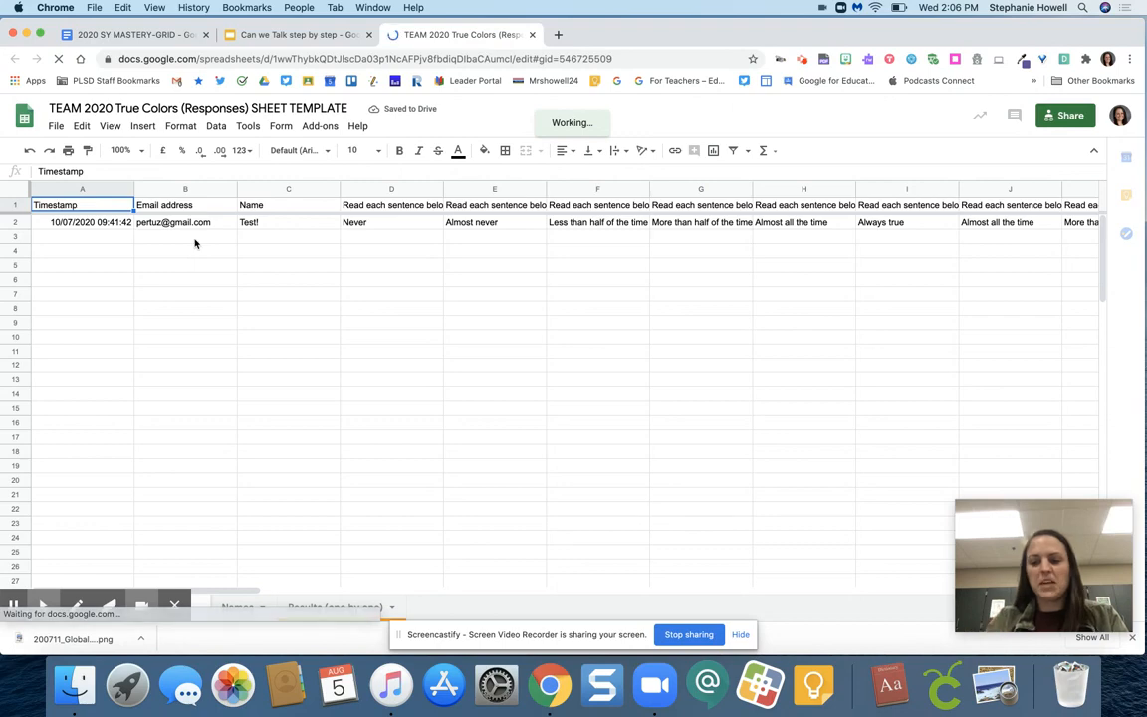
Review the sharing settings of the TEAM 2020 spreadsheet copy and close them without changes
click(346, 615)
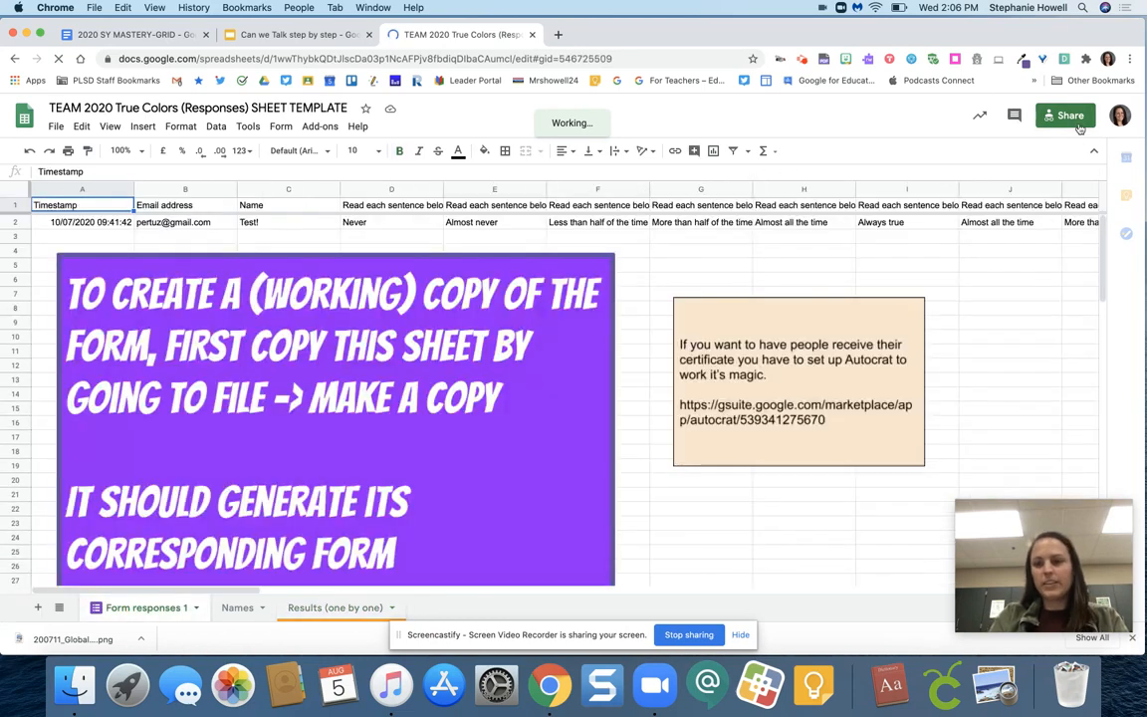
click(1079, 124)
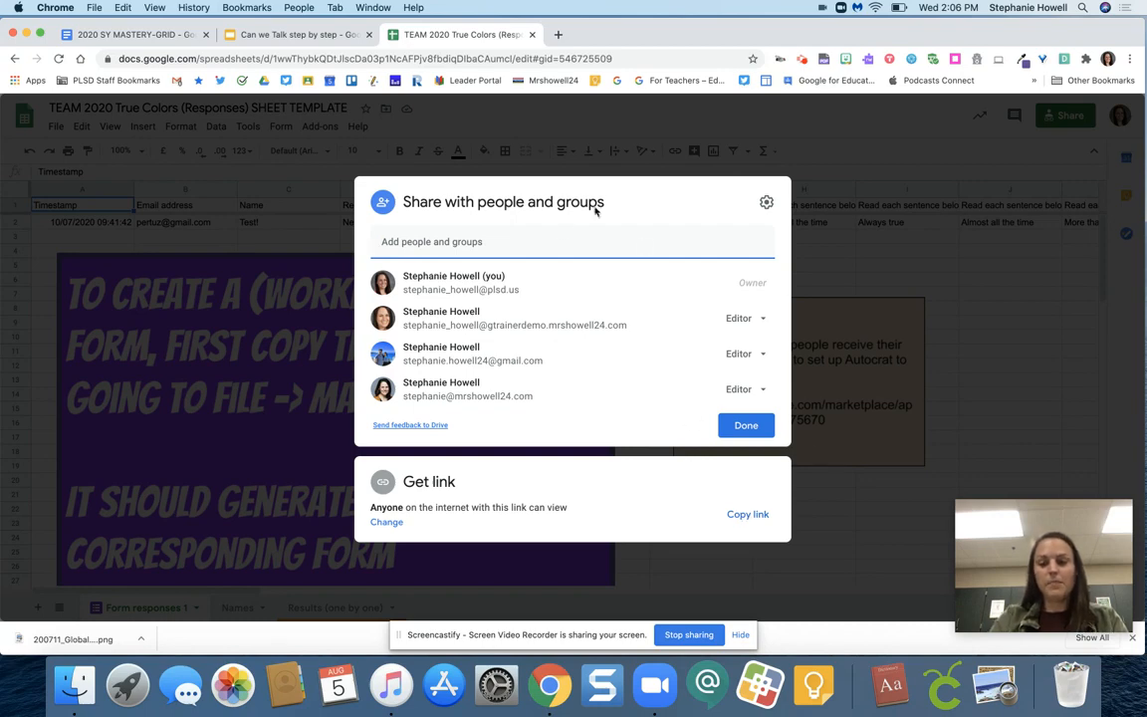
click(837, 220)
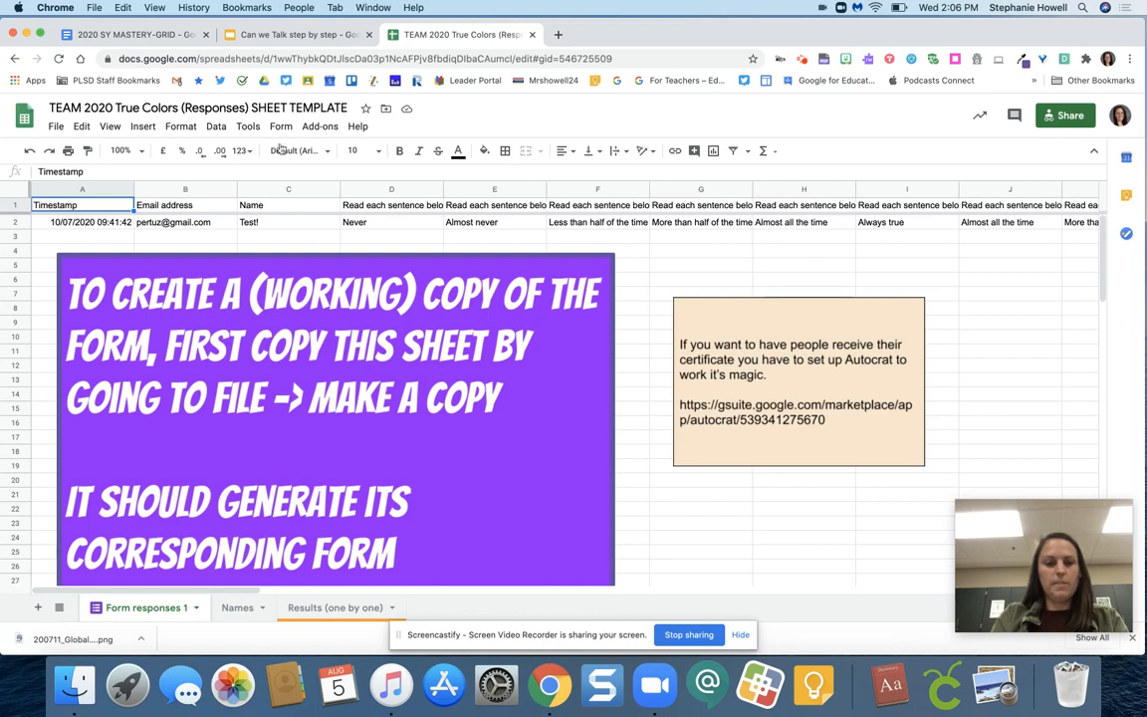
In the "Can we Talk step by step" presentation, change the Step 2 slide's instruction to "Rename and share your Google Sheet"
click(280, 36)
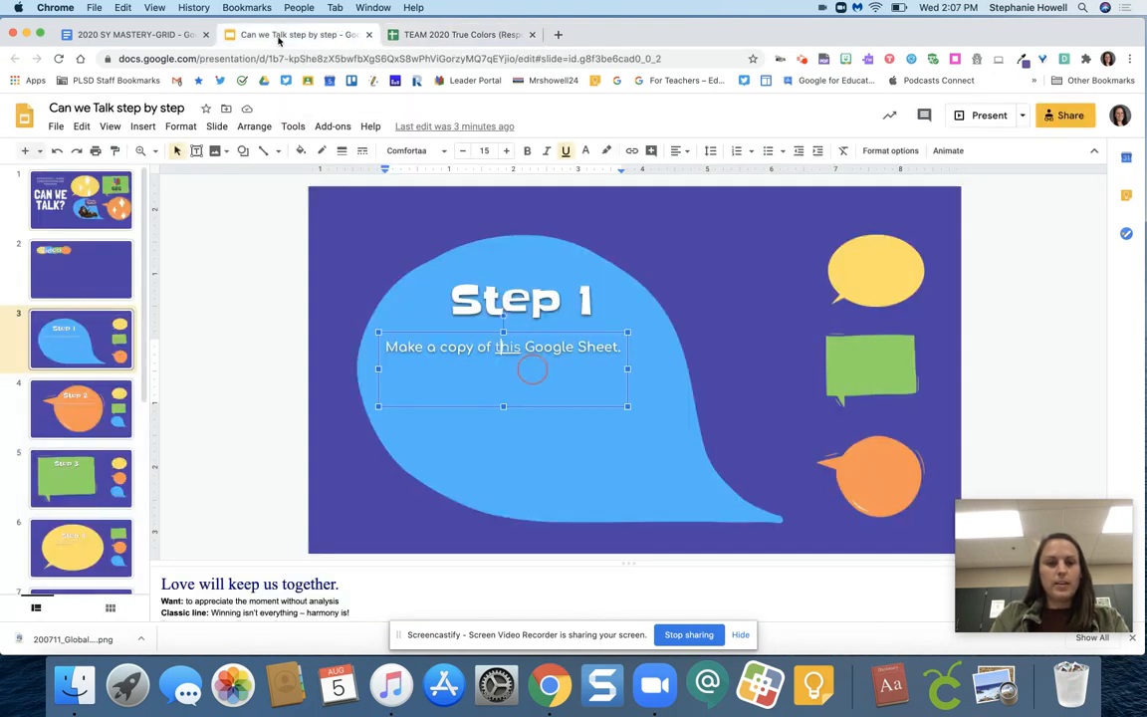
click(61, 411)
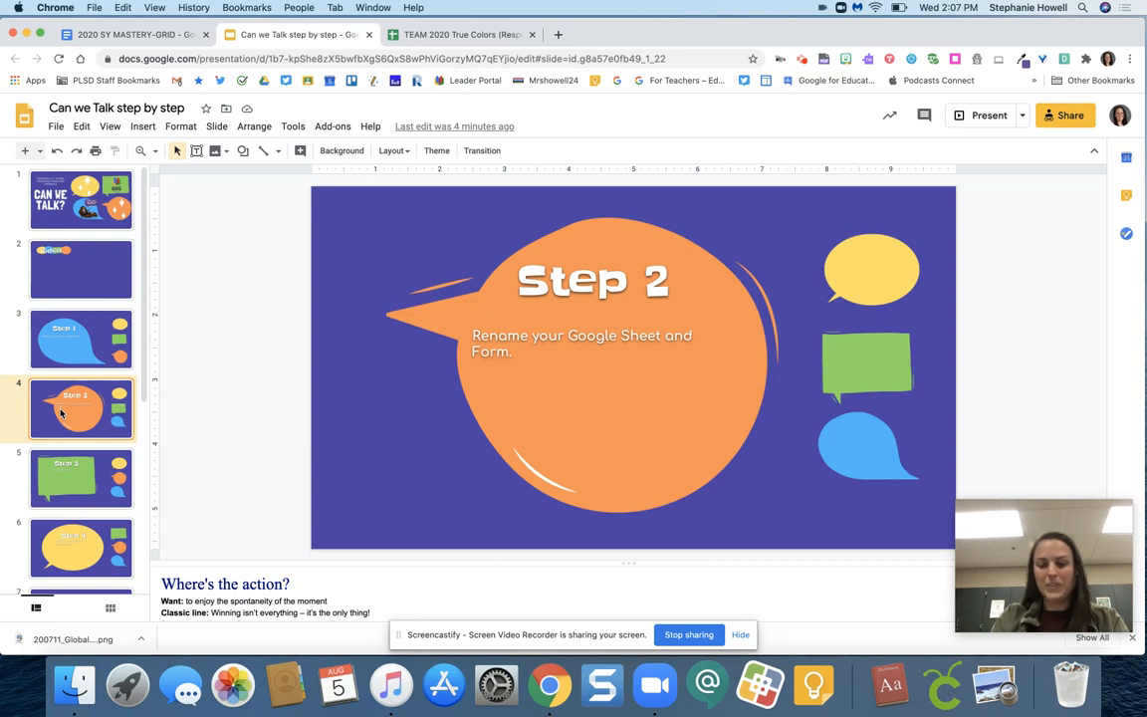
click(508, 351)
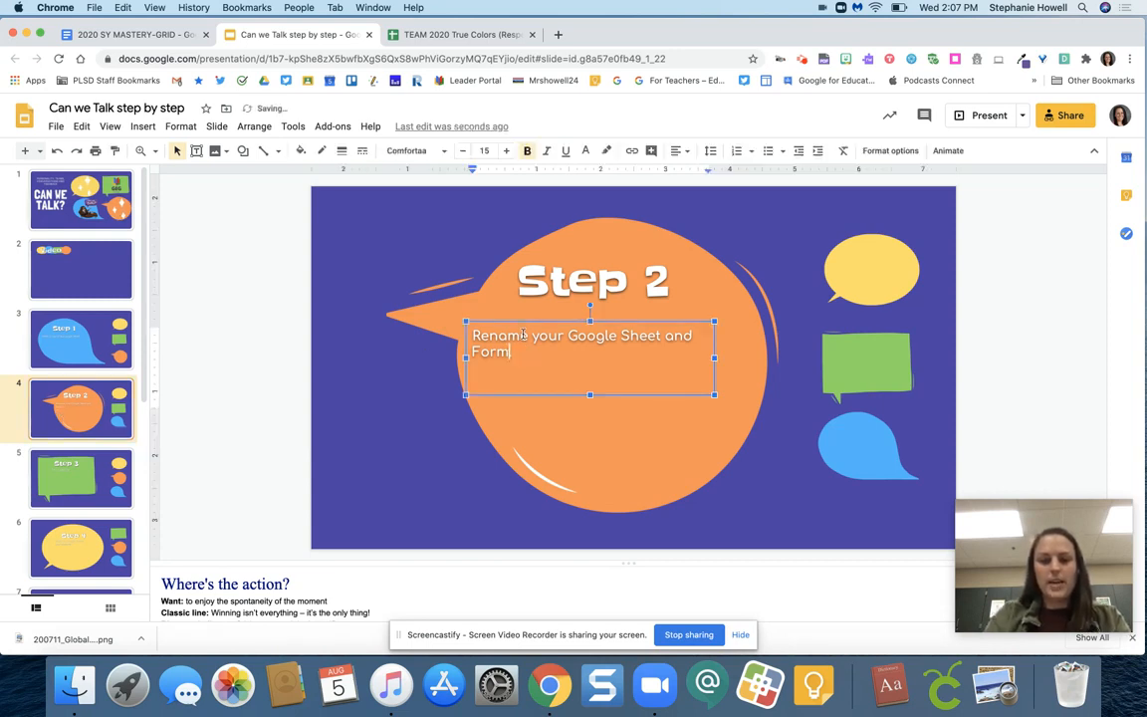
click(530, 335)
text(and )
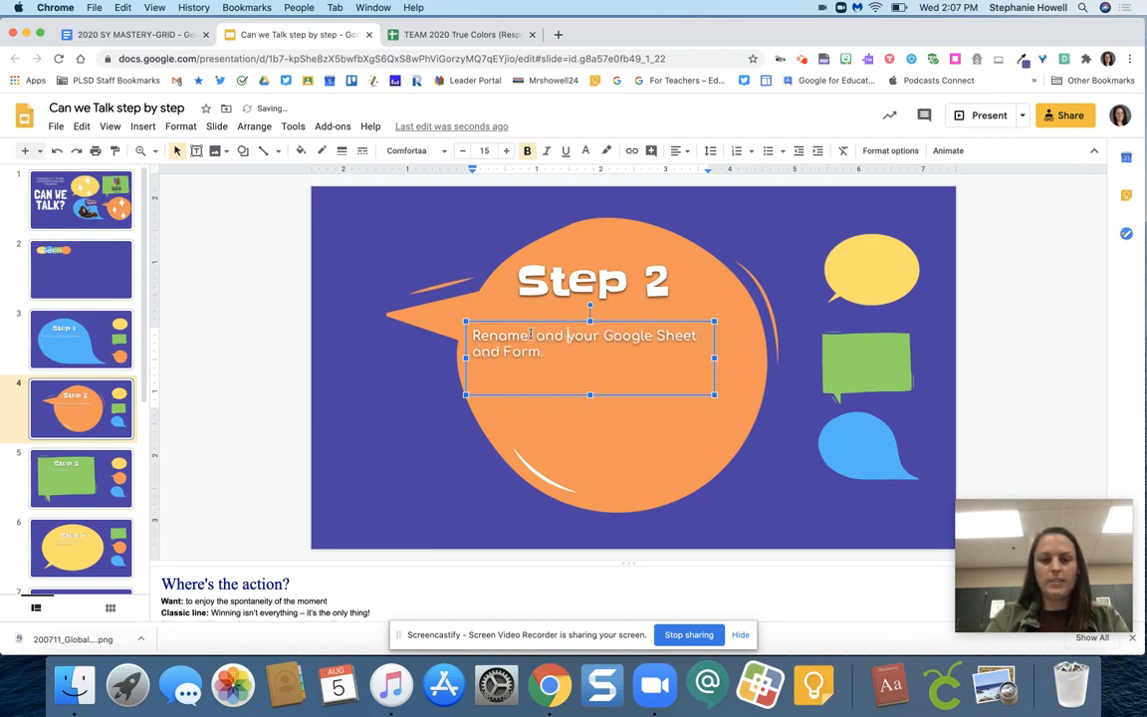
text(share)
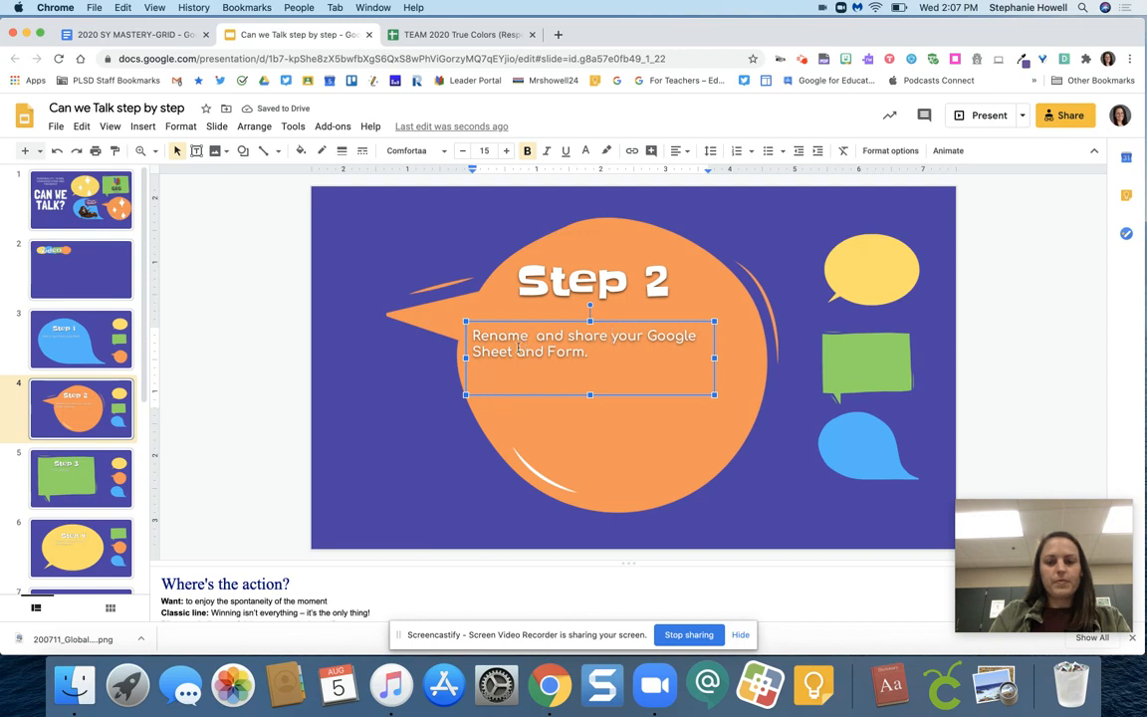
drag(517, 349, 578, 349)
text(\)
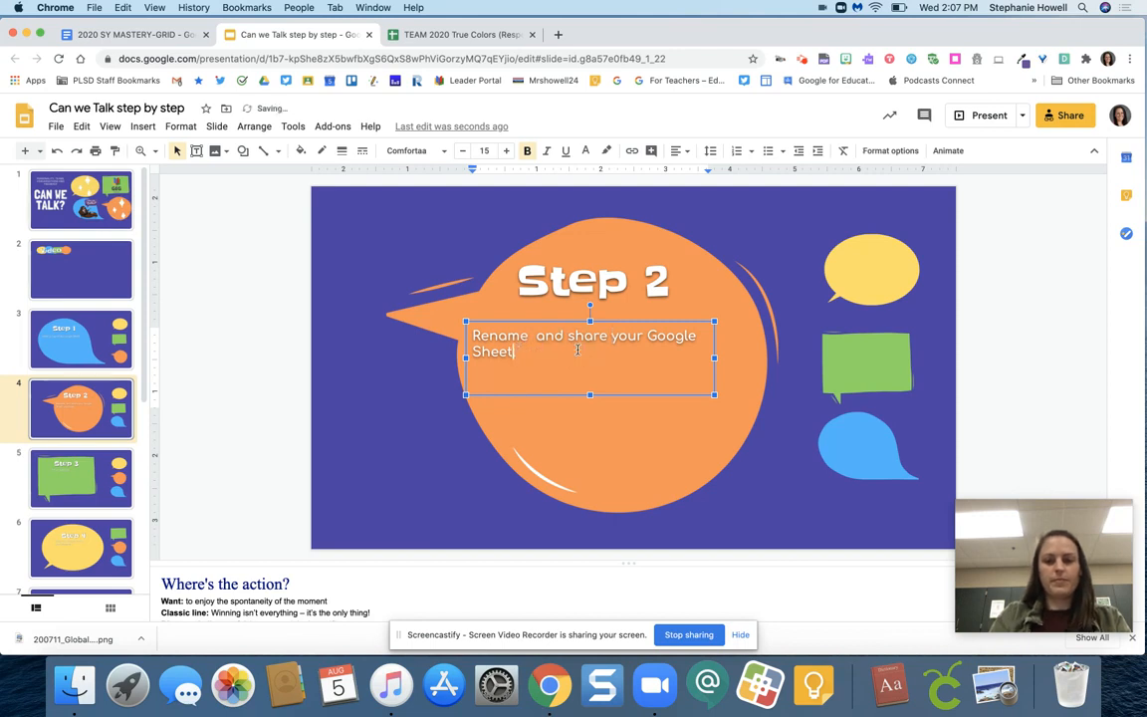
Display the presentation's Step 3 slide, and delete the purple copy-instructions box from the TEAM 2020 spreadsheet
click(83, 471)
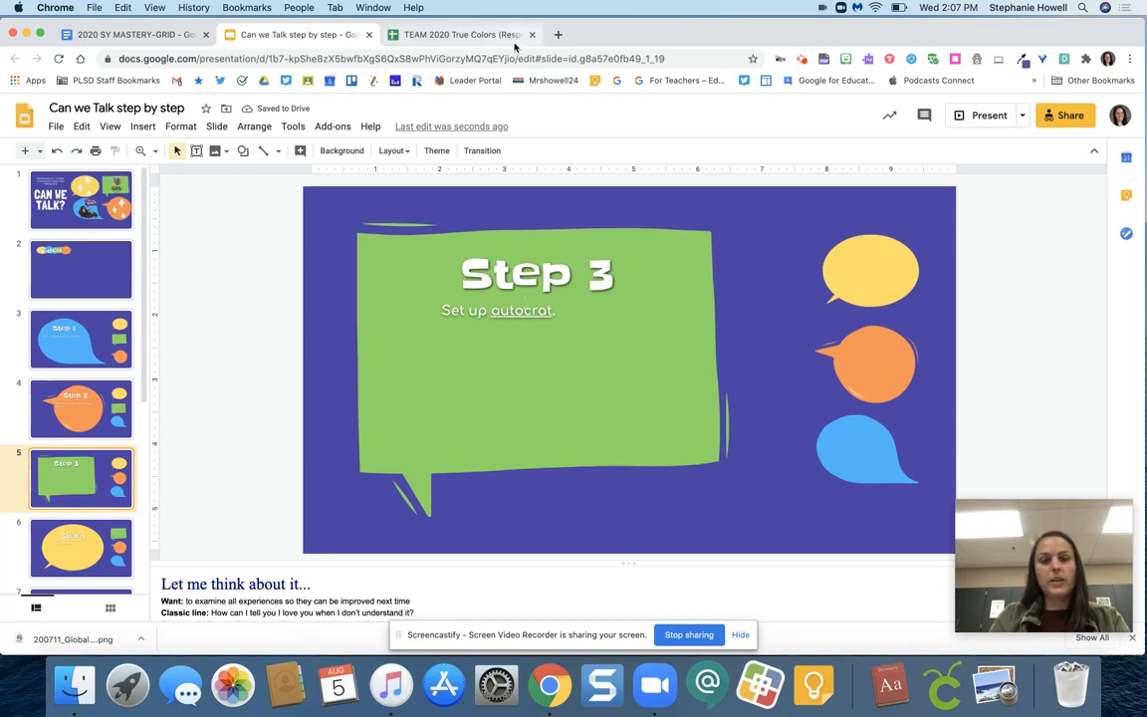
click(456, 37)
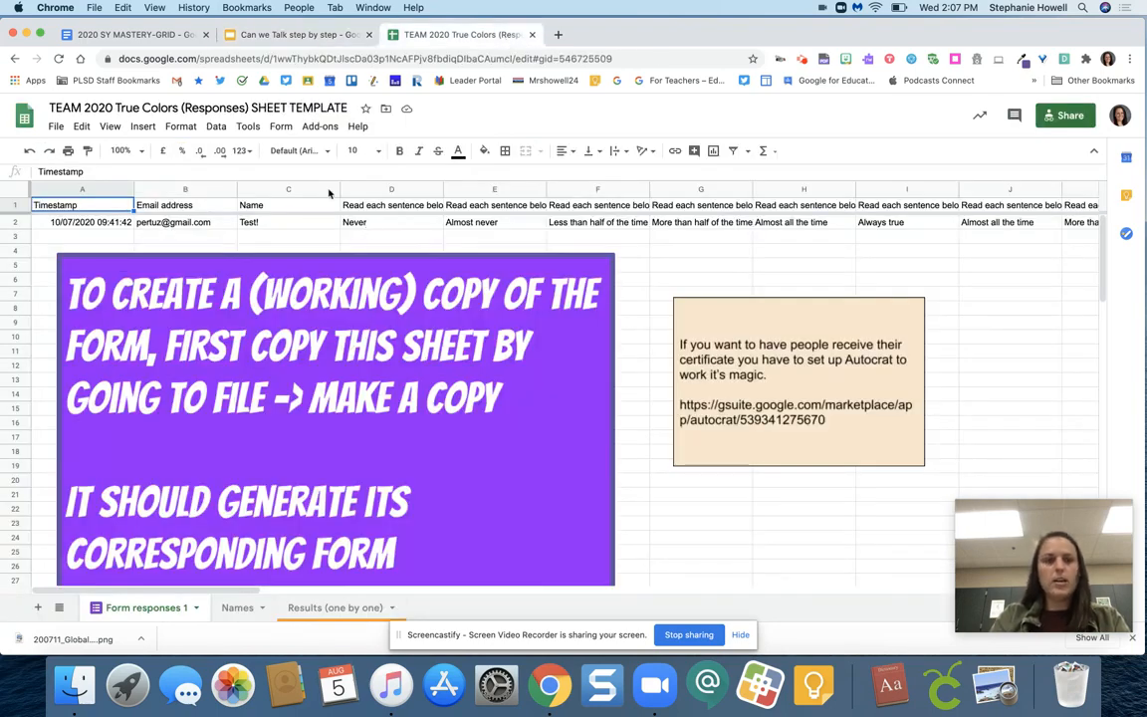
click(297, 260)
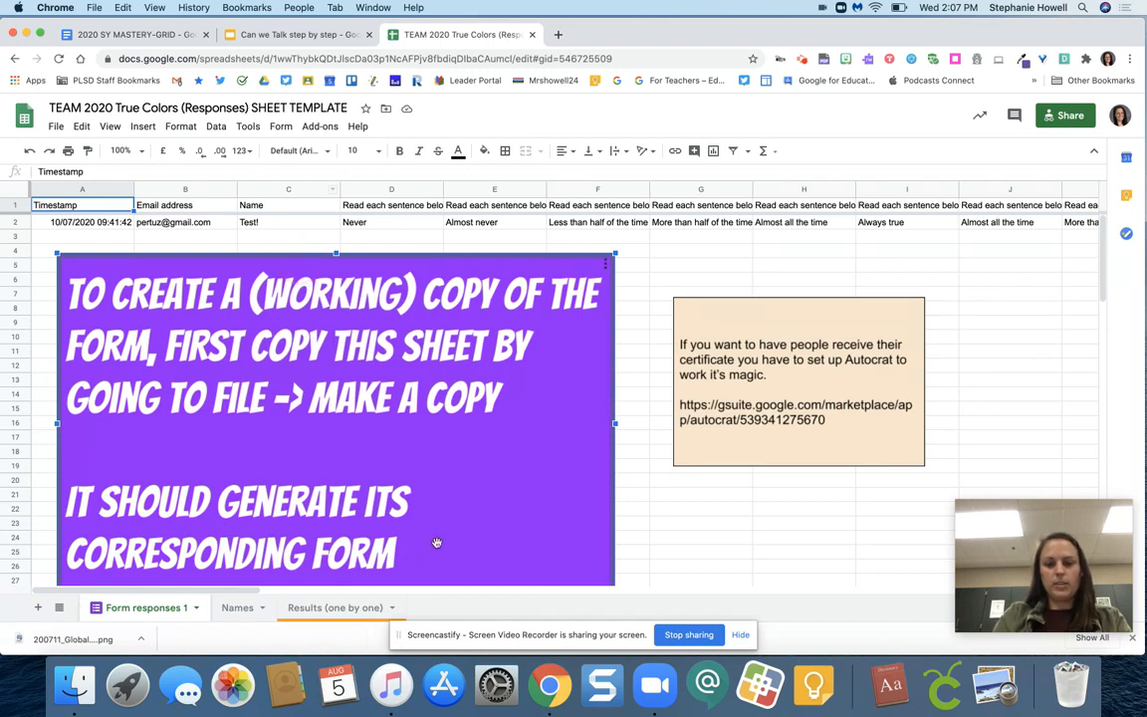
key(Delete)
click(686, 313)
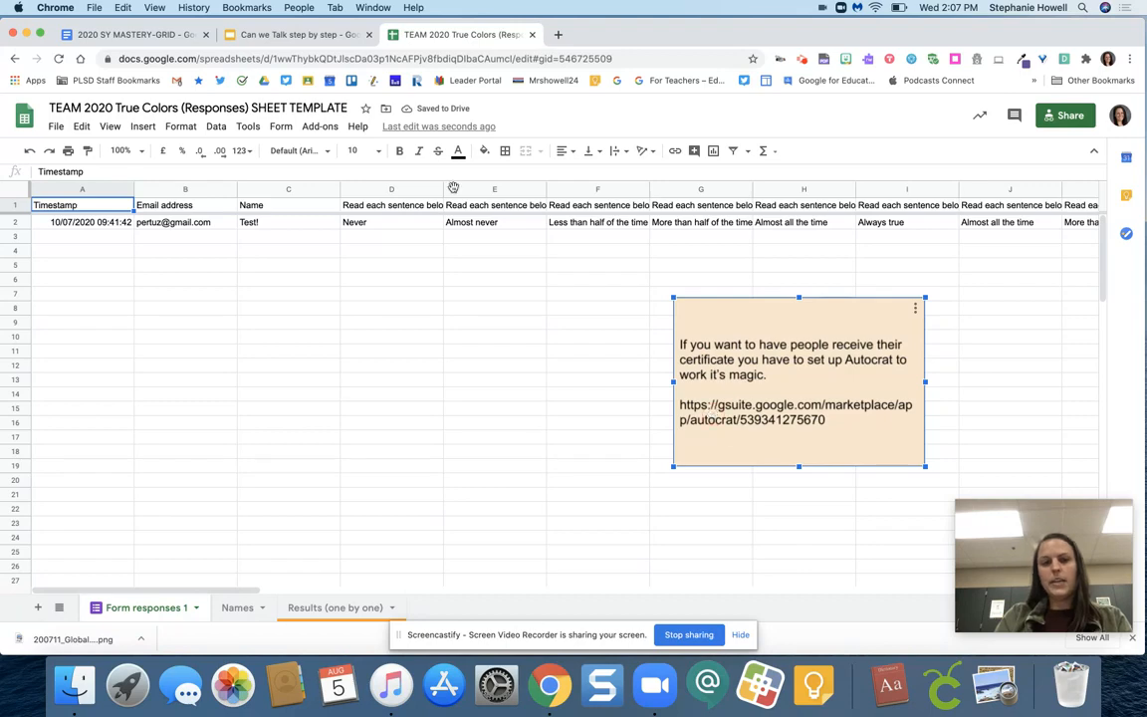
click(316, 36)
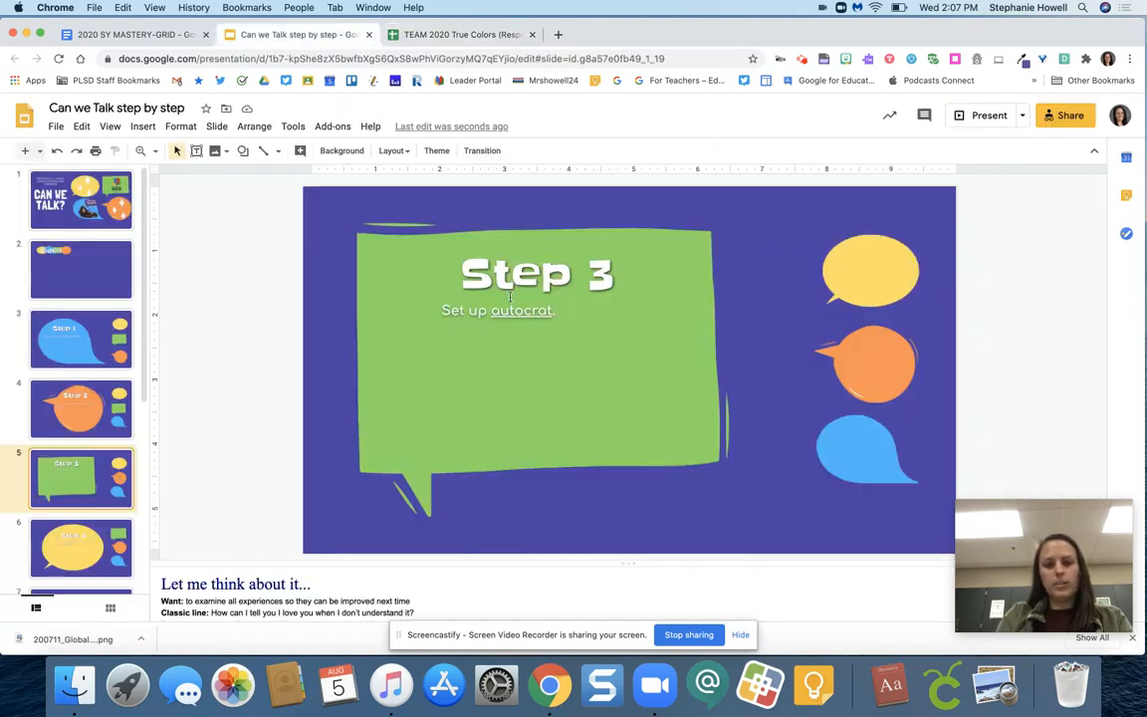
click(459, 34)
click(757, 416)
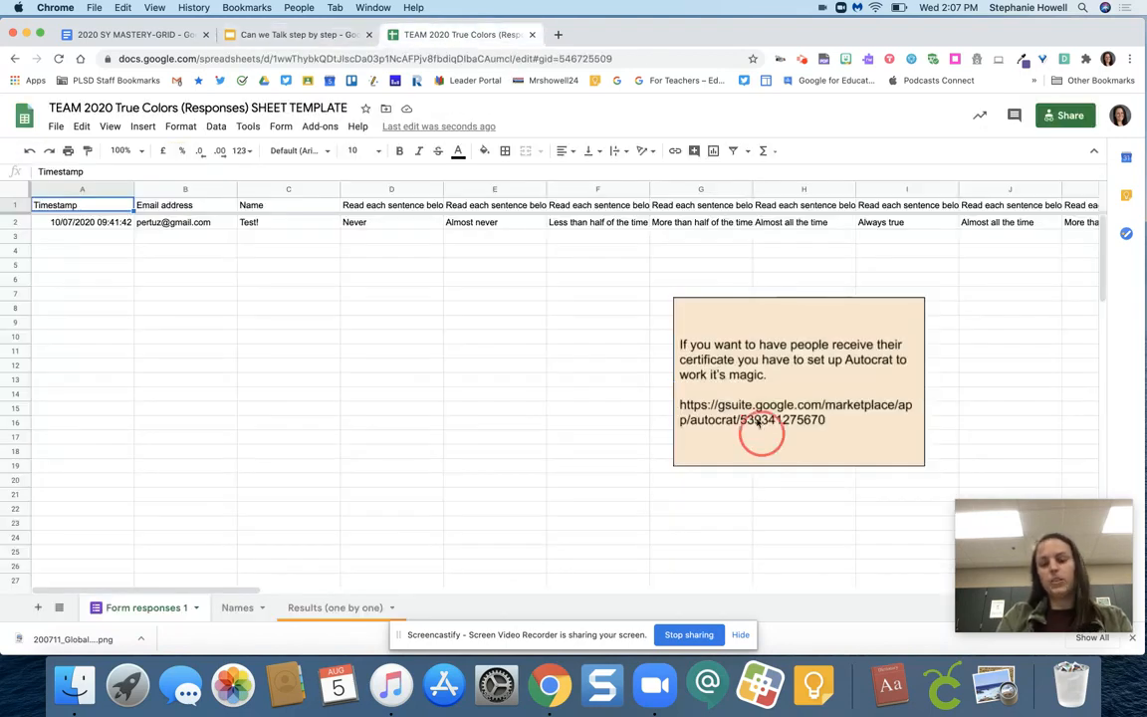
double_click(757, 409)
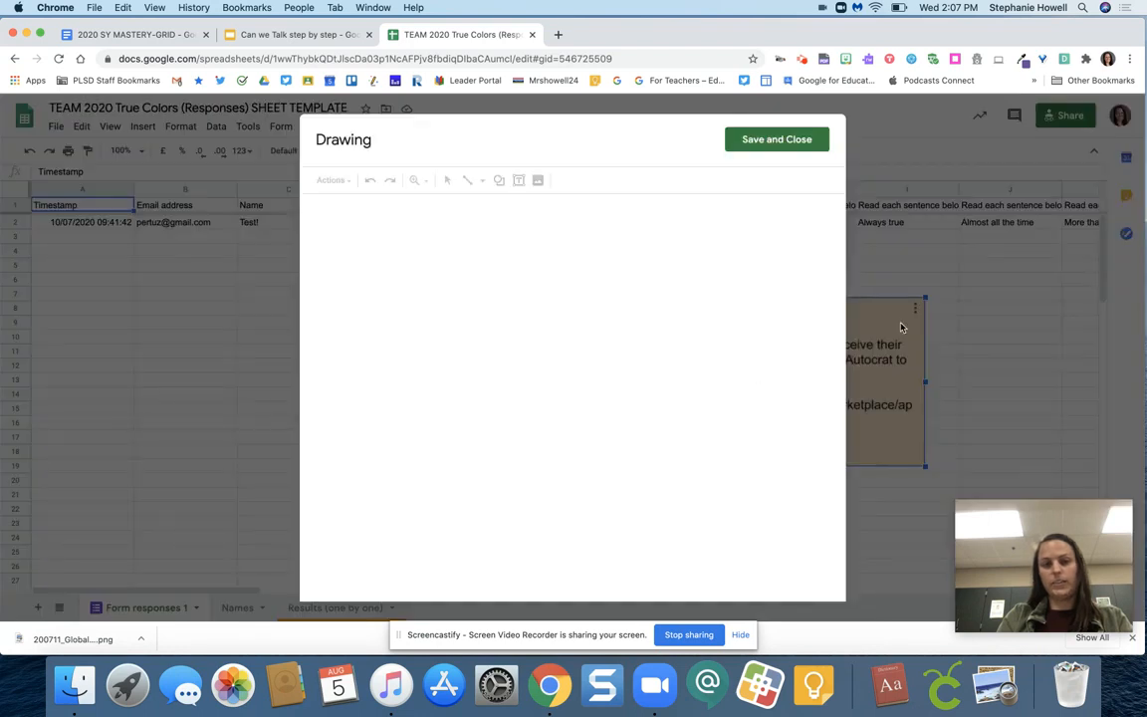
click(168, 355)
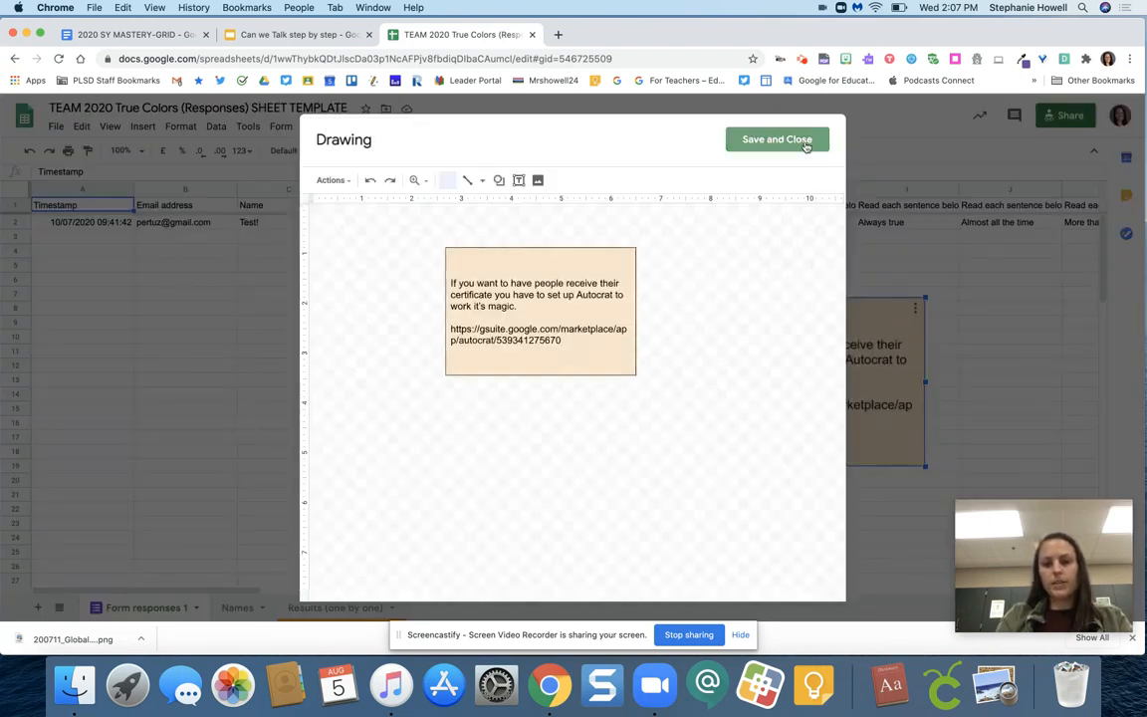
click(759, 140)
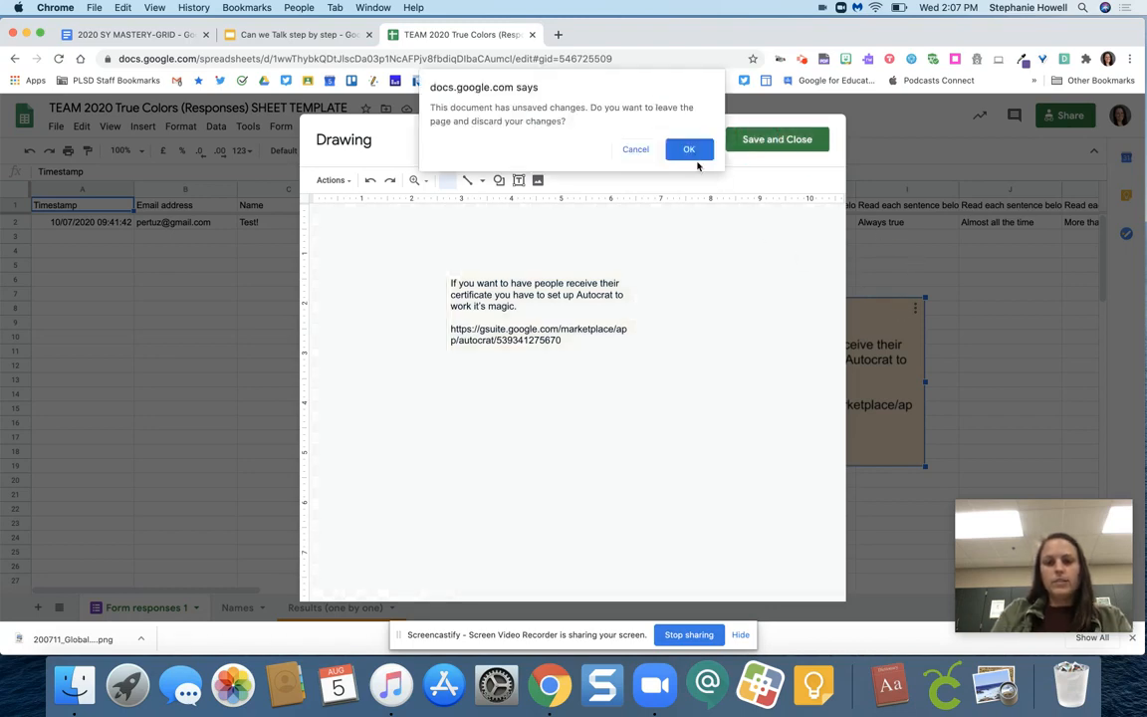
Follow the autocrat link on the presentation's Step 3 slide to view its G Suite Marketplace page, and close that page
click(284, 32)
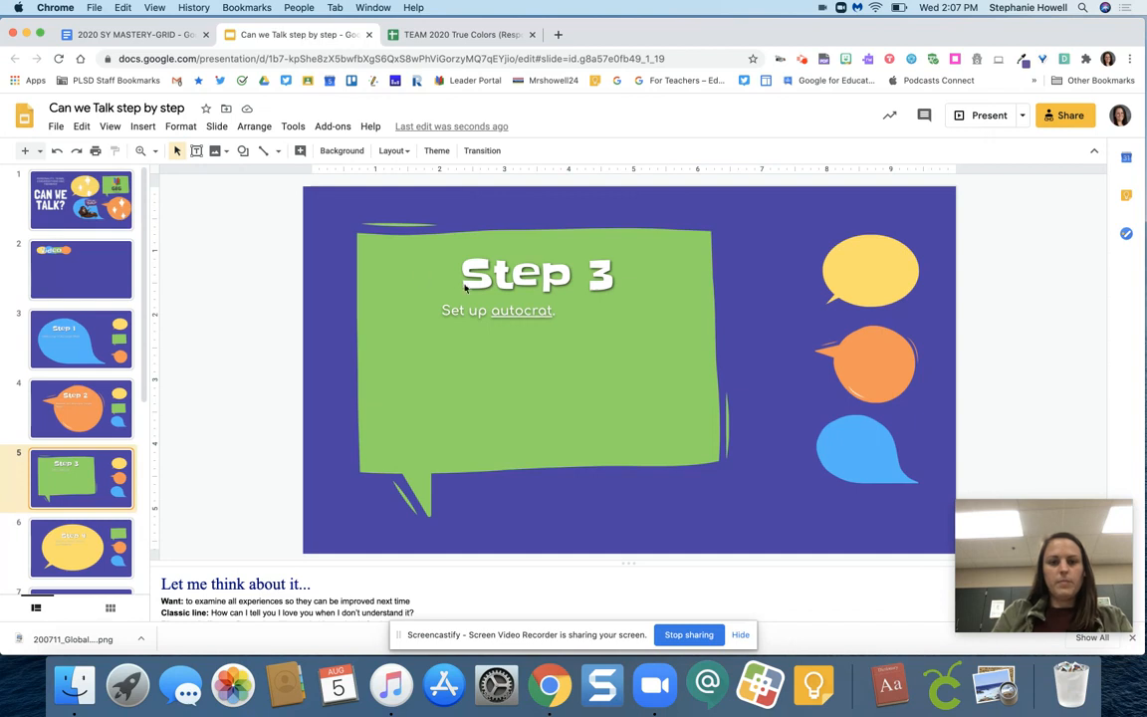
click(498, 310)
click(557, 329)
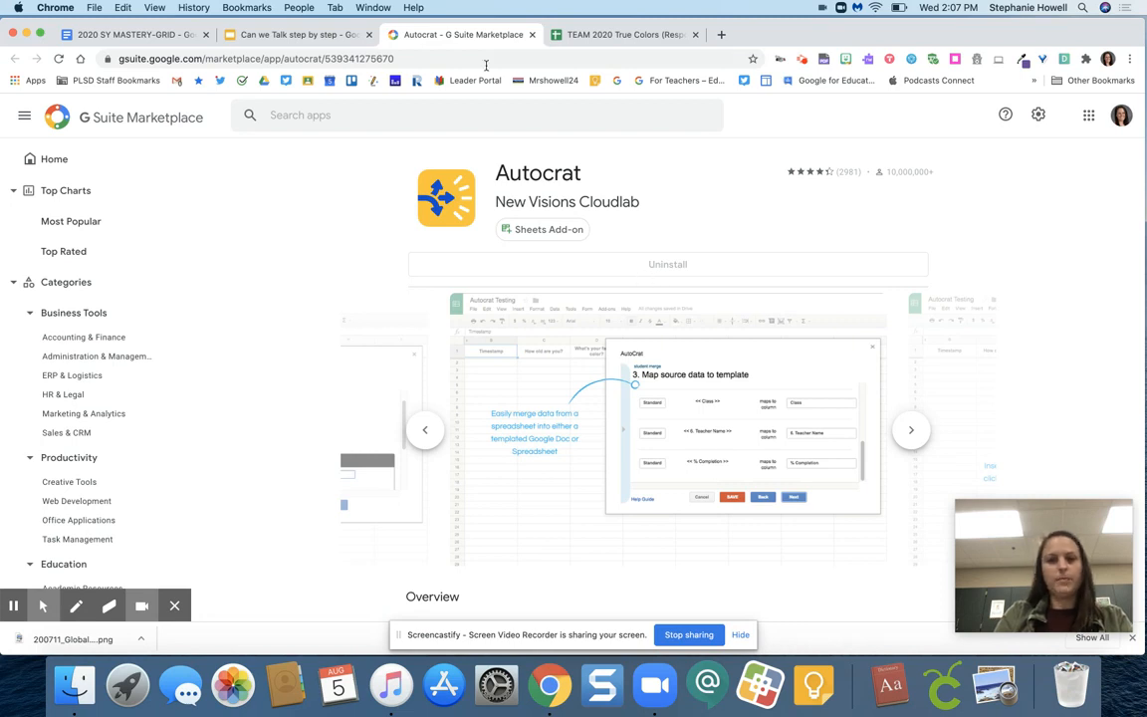
click(532, 35)
click(533, 34)
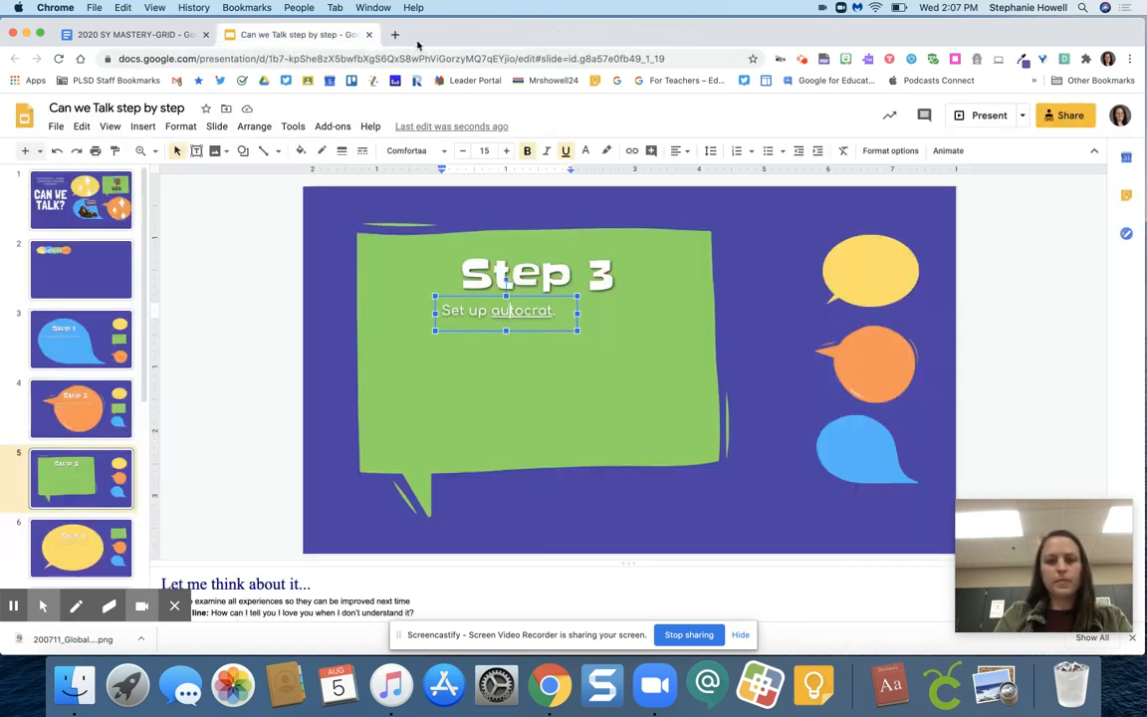
Reopen the TEAM 2020 True Colors spreadsheet and launch the Autocrat add-on
key(super+shift+t)
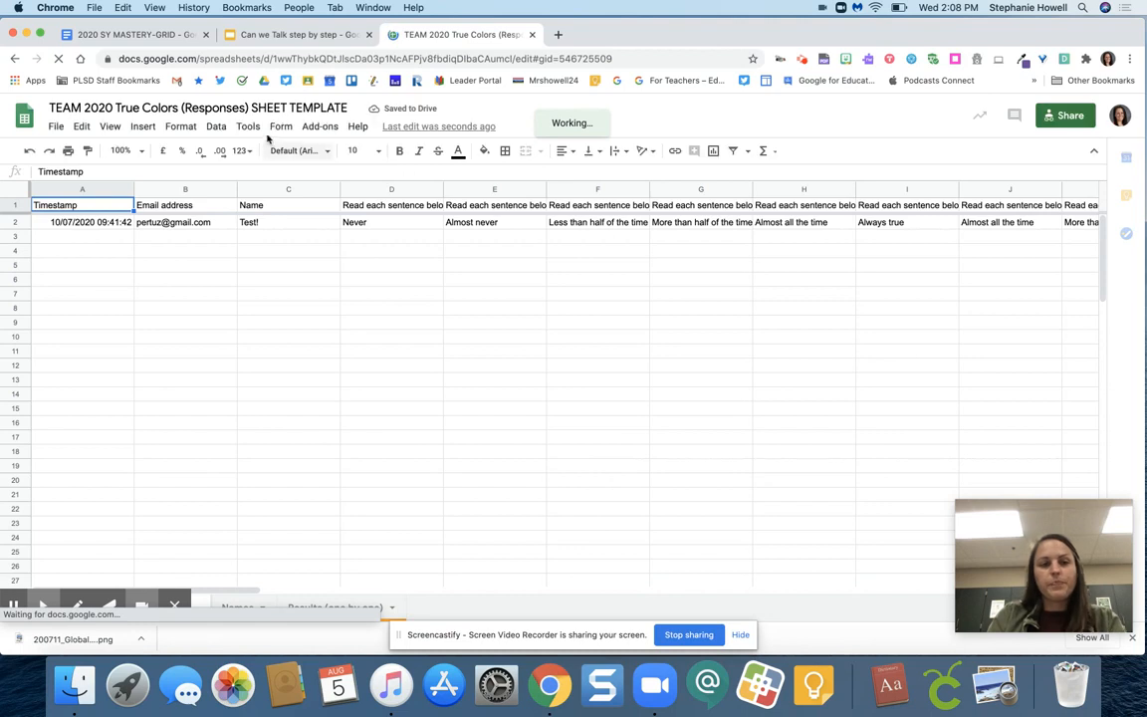
click(317, 128)
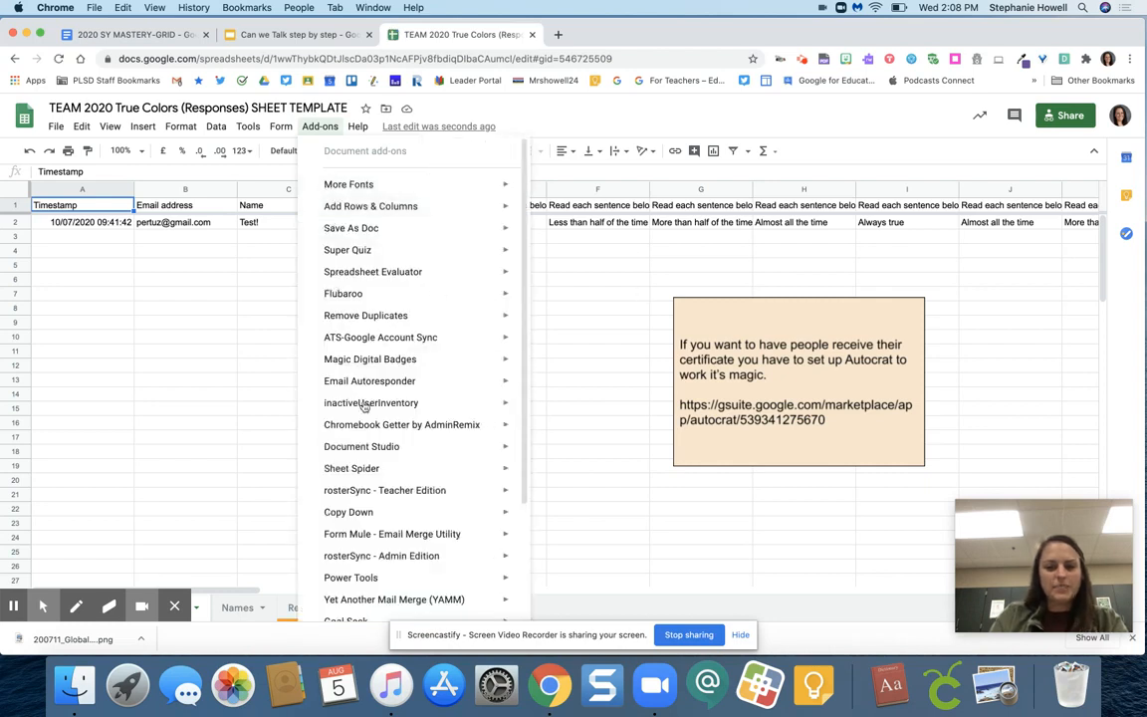
scroll(378, 544, down, 4)
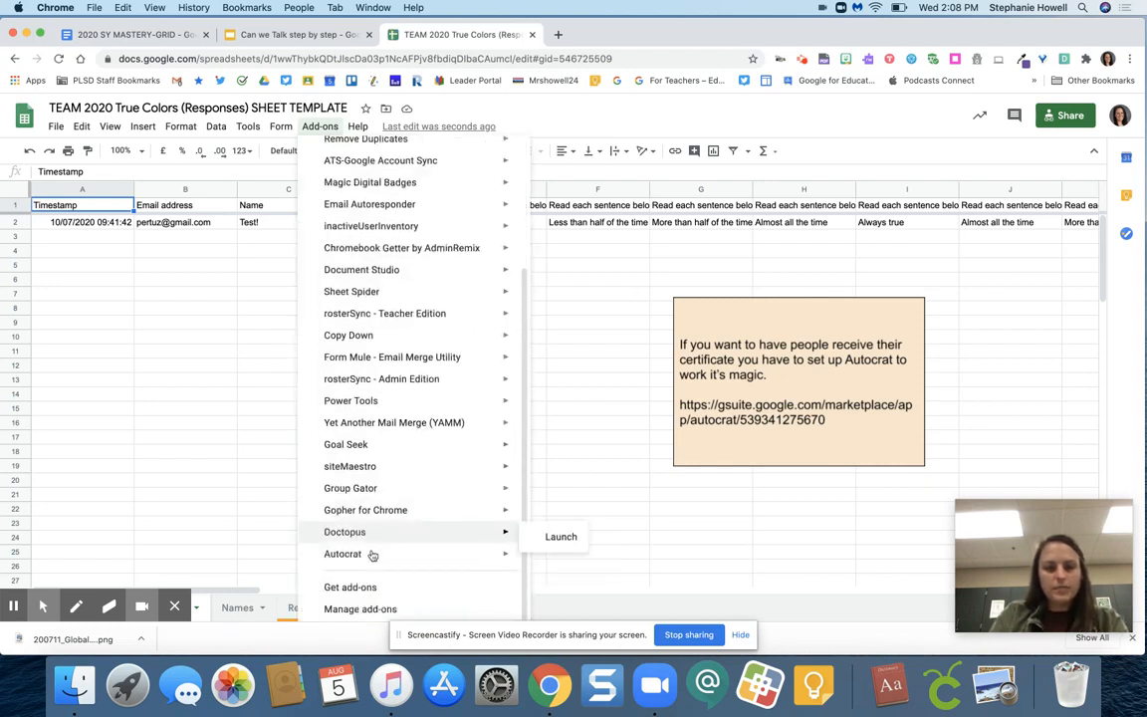
mouse_move(373, 553)
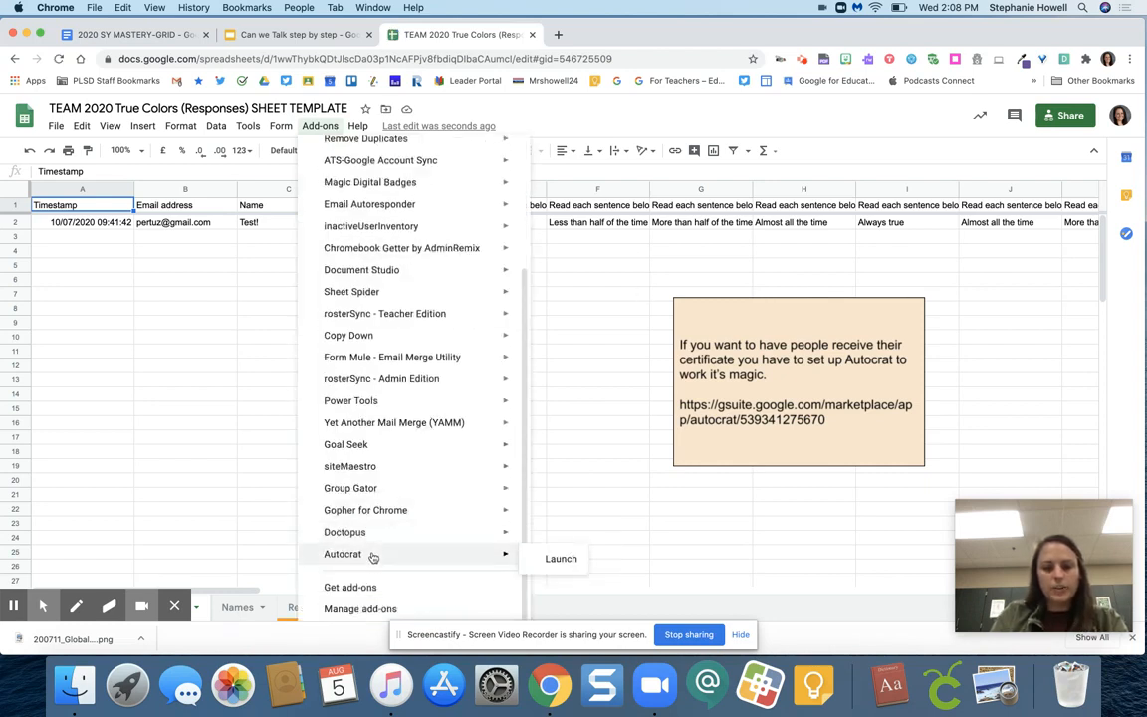
click(546, 559)
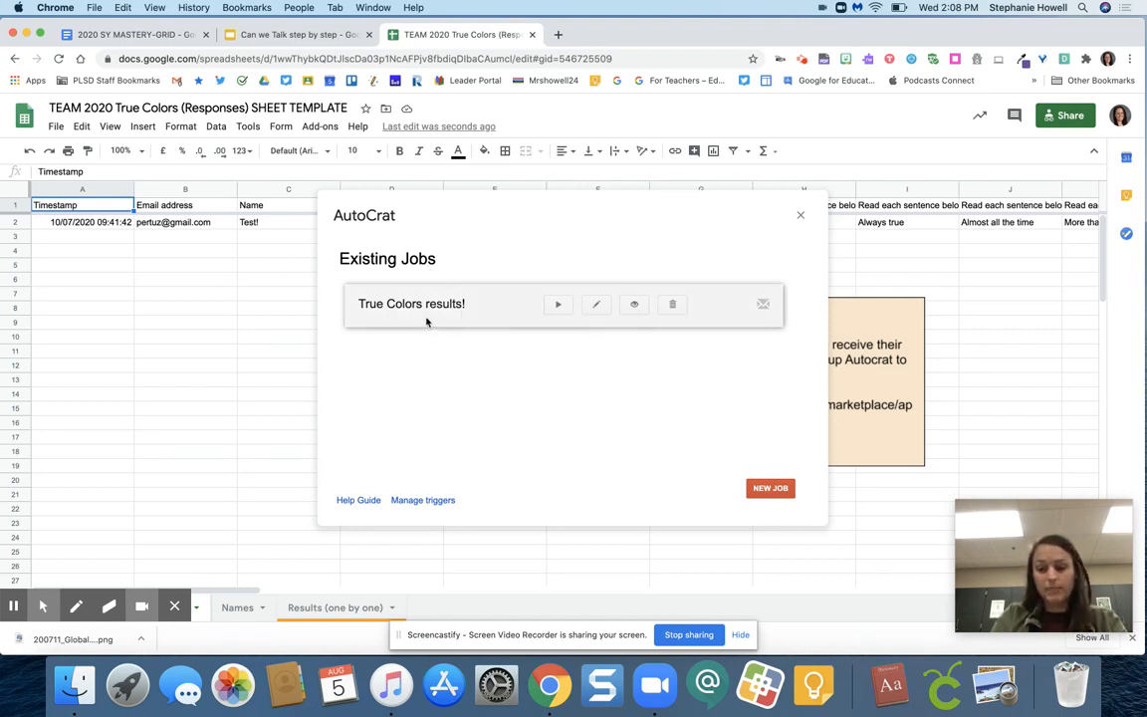
Edit the existing "True Colors results!" job, keep its name, and open its selected True Colors Results TEMPLATE
click(595, 305)
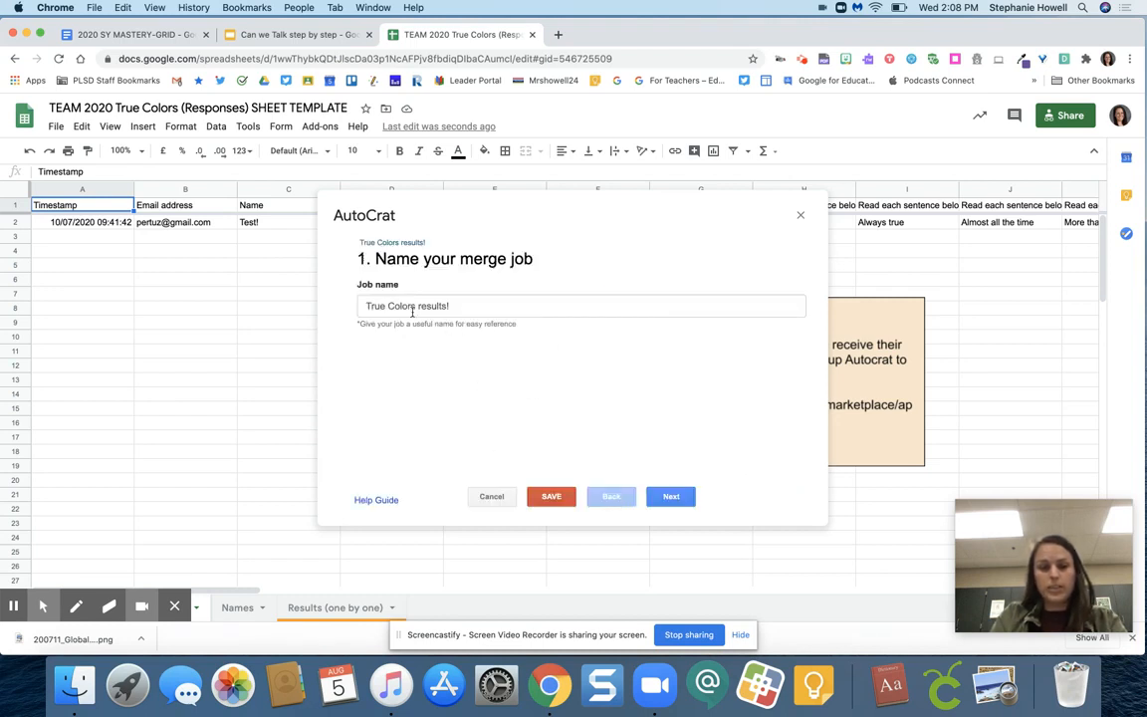
click(671, 496)
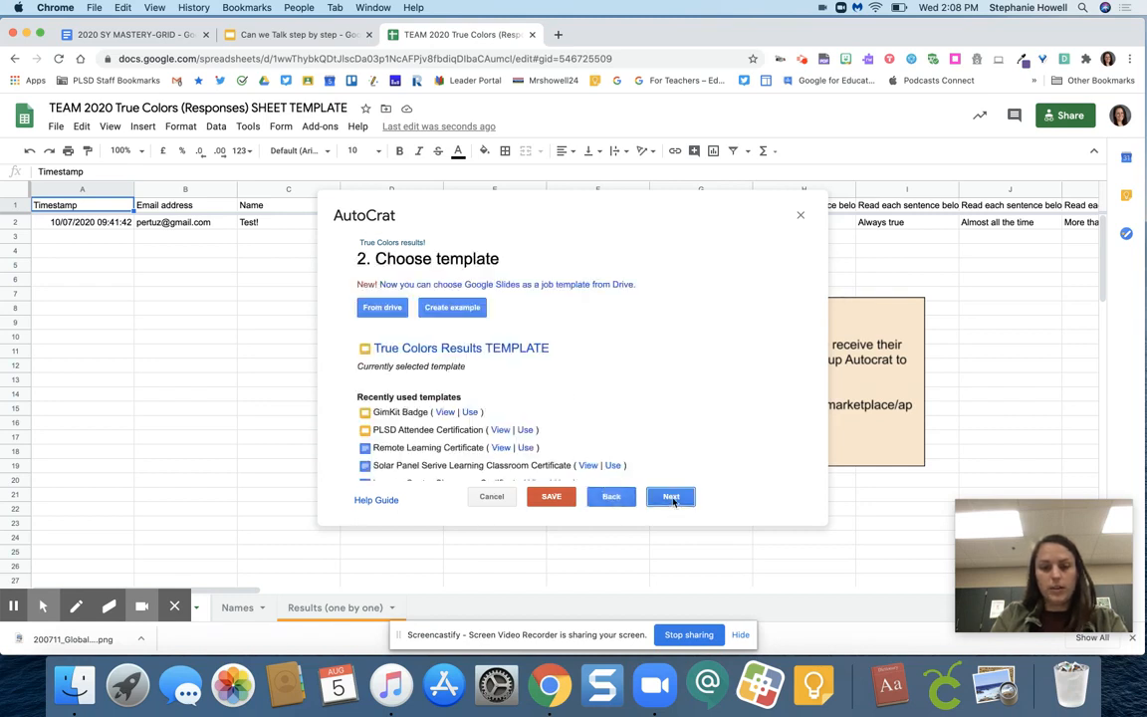
click(490, 352)
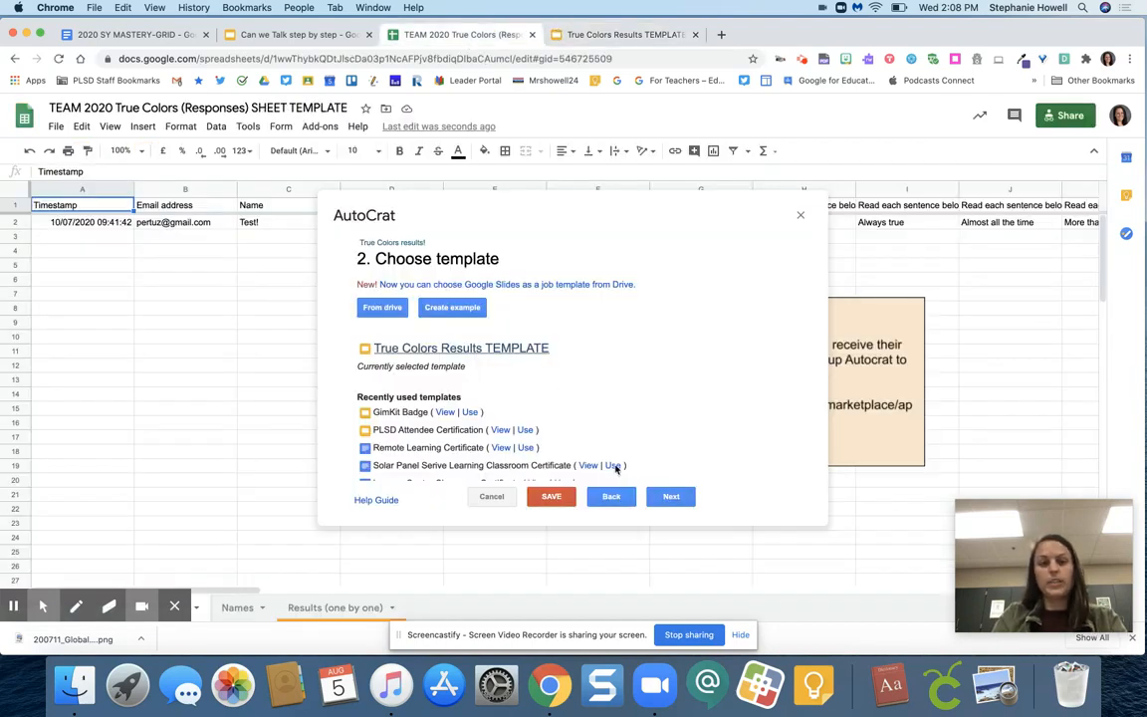
Keep the True Colors Results TEMPLATE and accept the existing mappings of its tags to the Form responses 1 columns
click(672, 497)
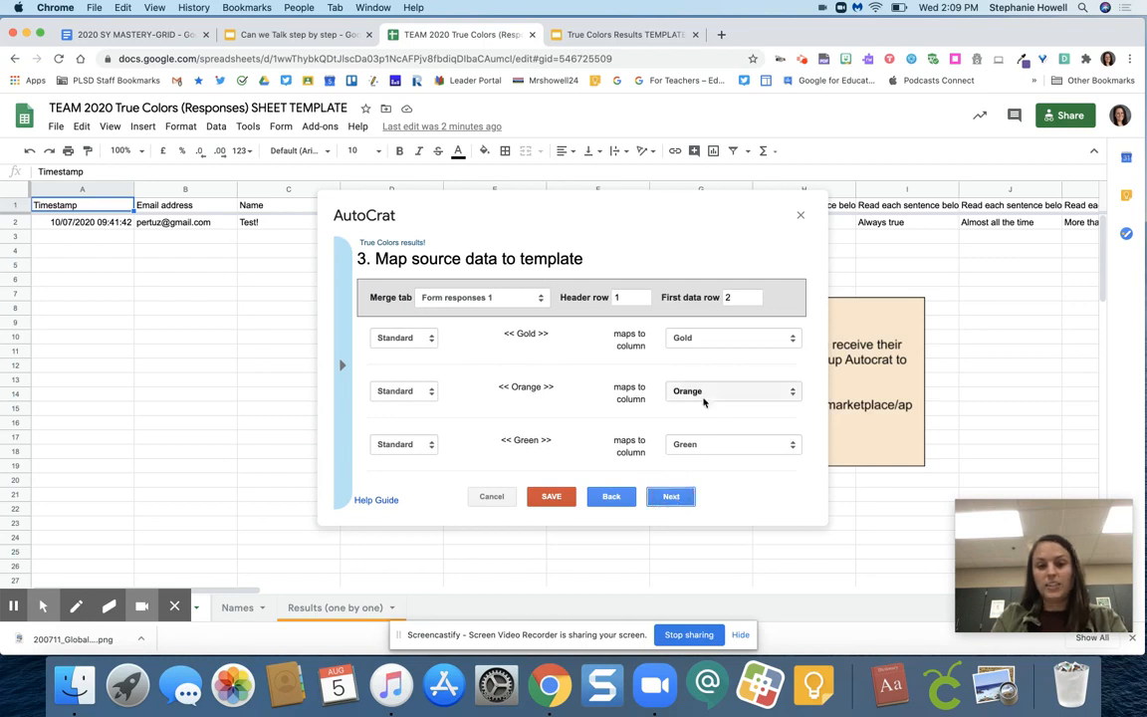
scroll(707, 398, down, 2)
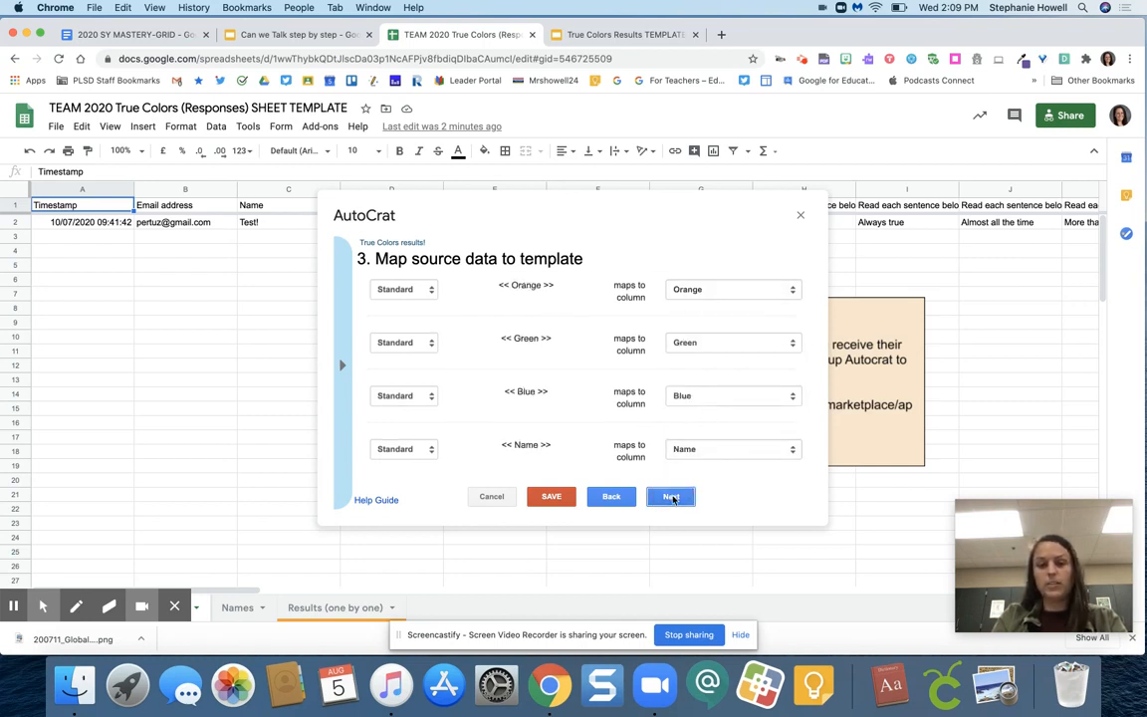
click(672, 497)
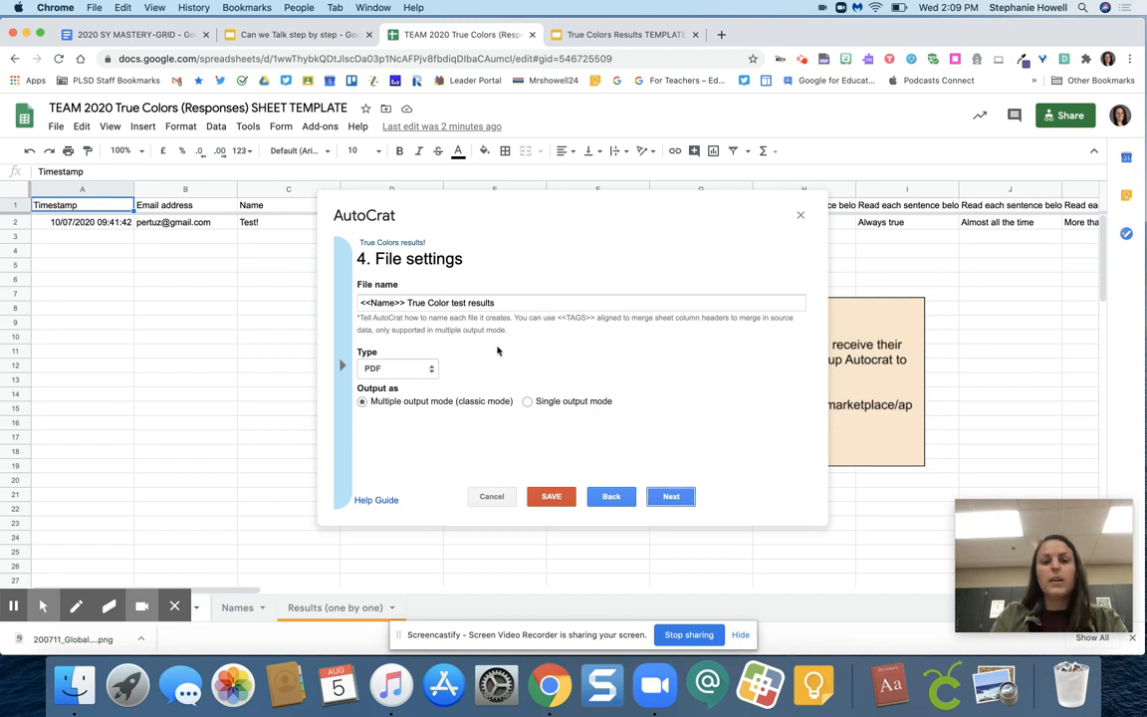
Keep PDF as the output file type and accept the existing destination folder, without adding a dynamic folder reference or merge condition
click(414, 375)
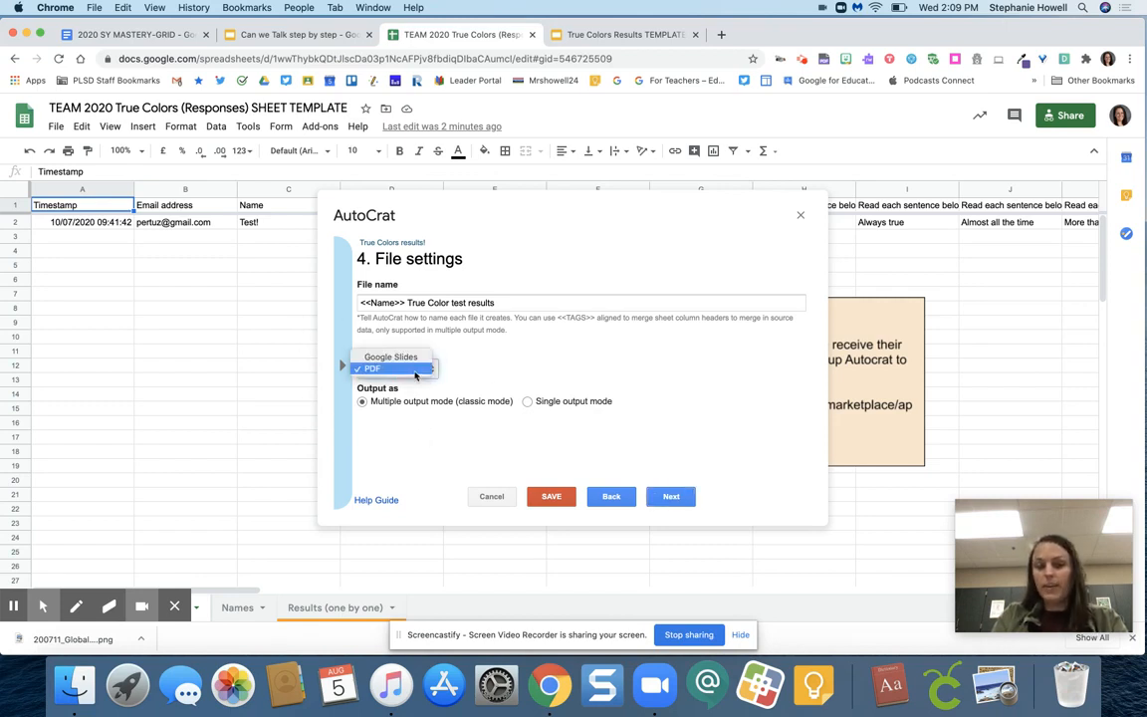
click(413, 371)
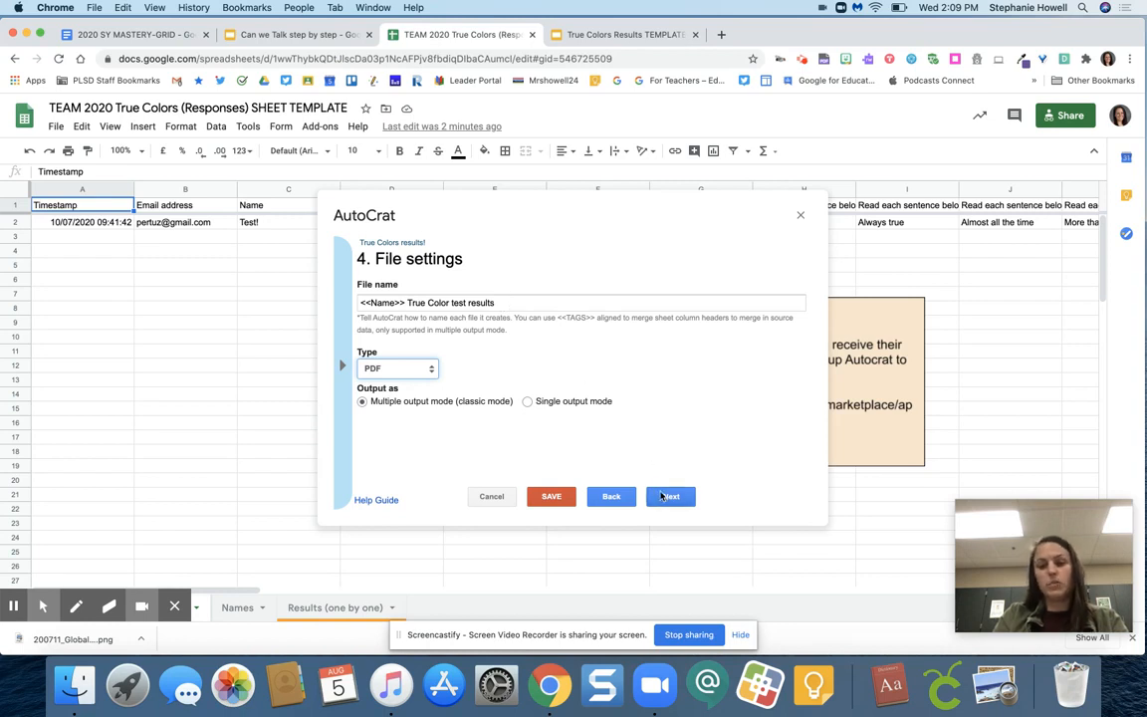
click(661, 496)
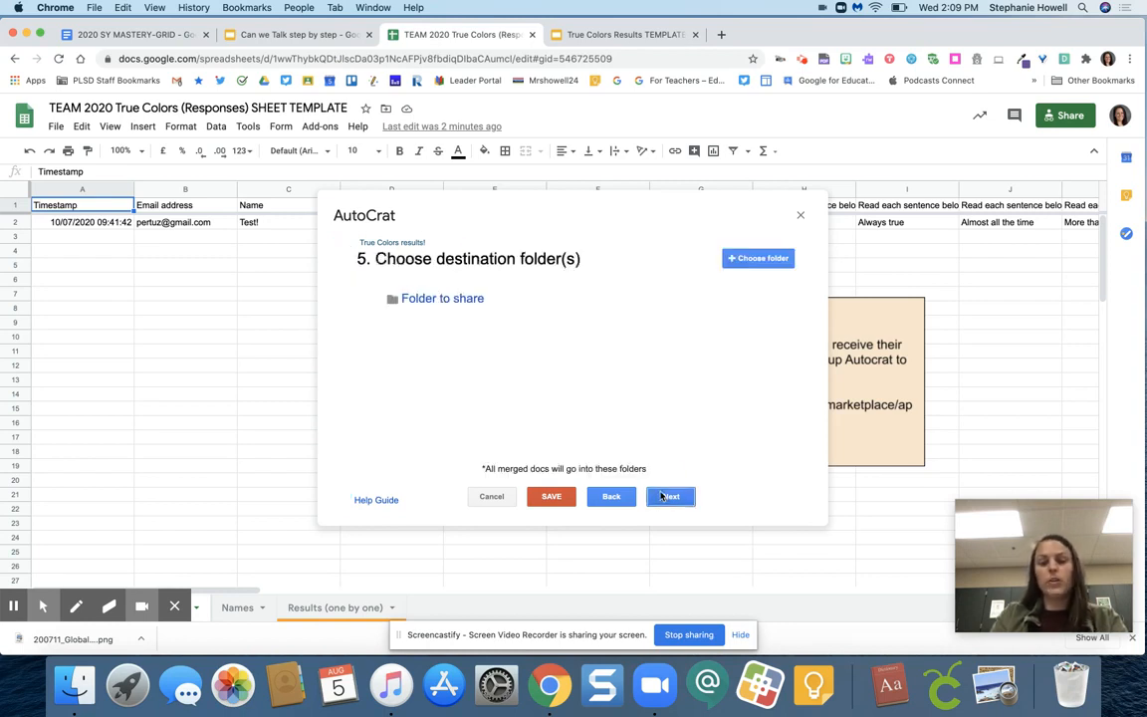
click(662, 496)
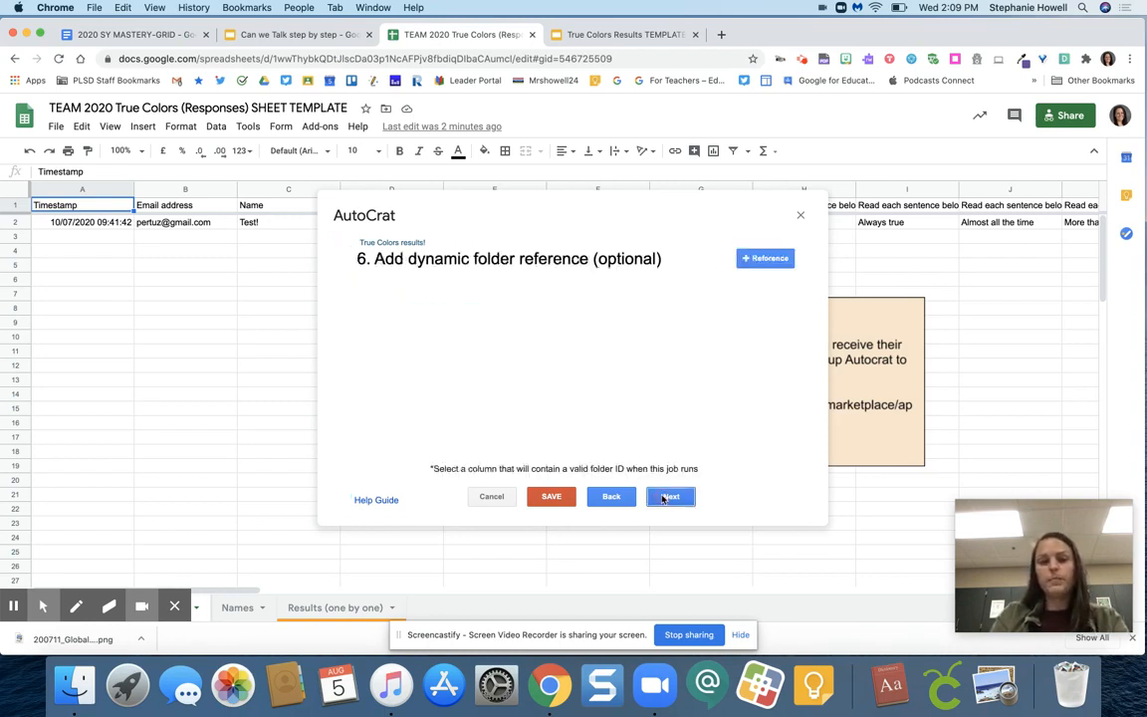
click(662, 496)
click(662, 496)
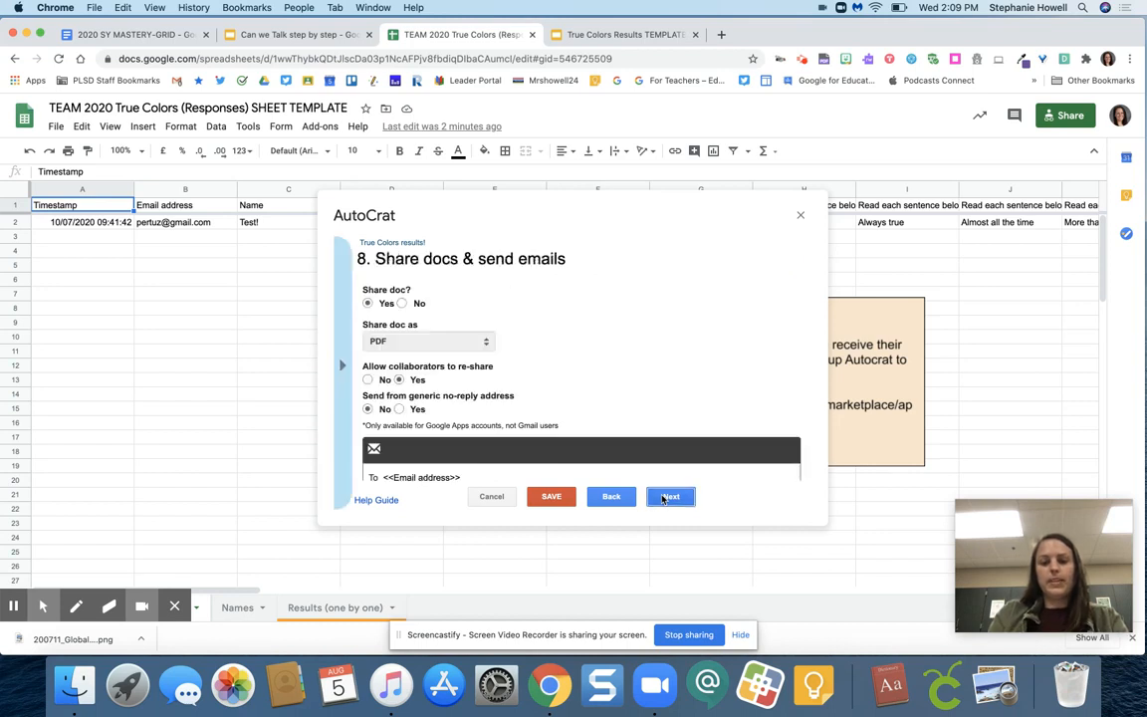
Review the job's sharing options and email recipient tag, check the tags in the True Colors Results TEMPLATE presentation, and return to the spreadsheet
scroll(386, 320, down, 3)
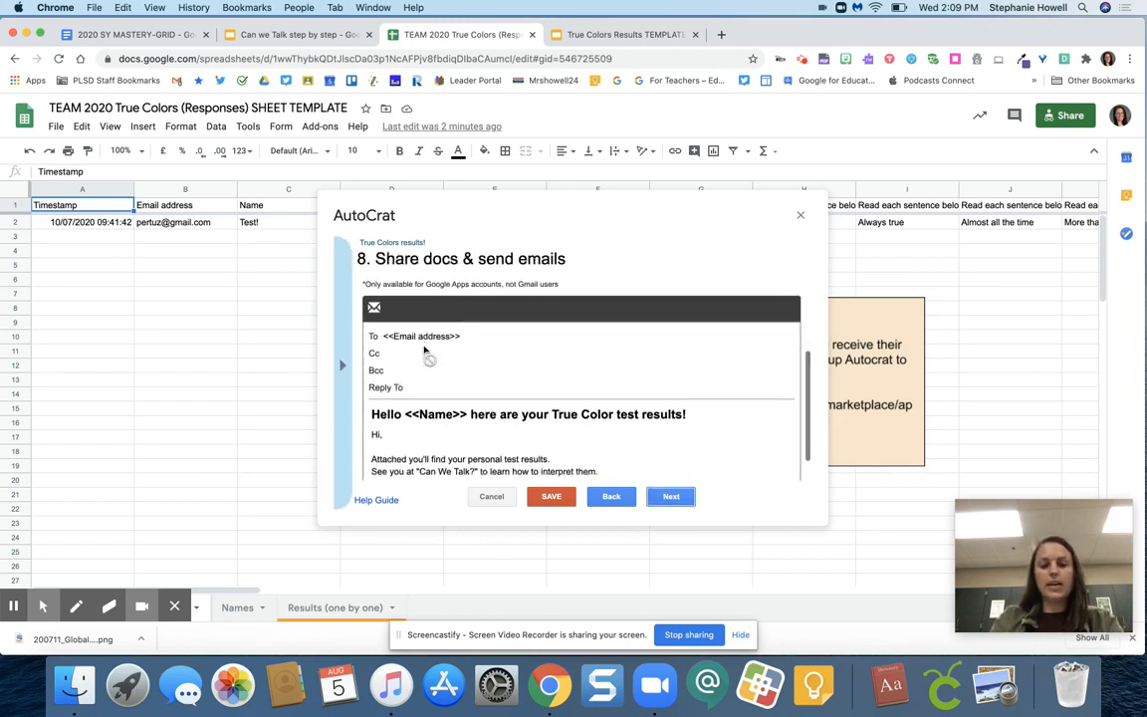
scroll(403, 389, down, 2)
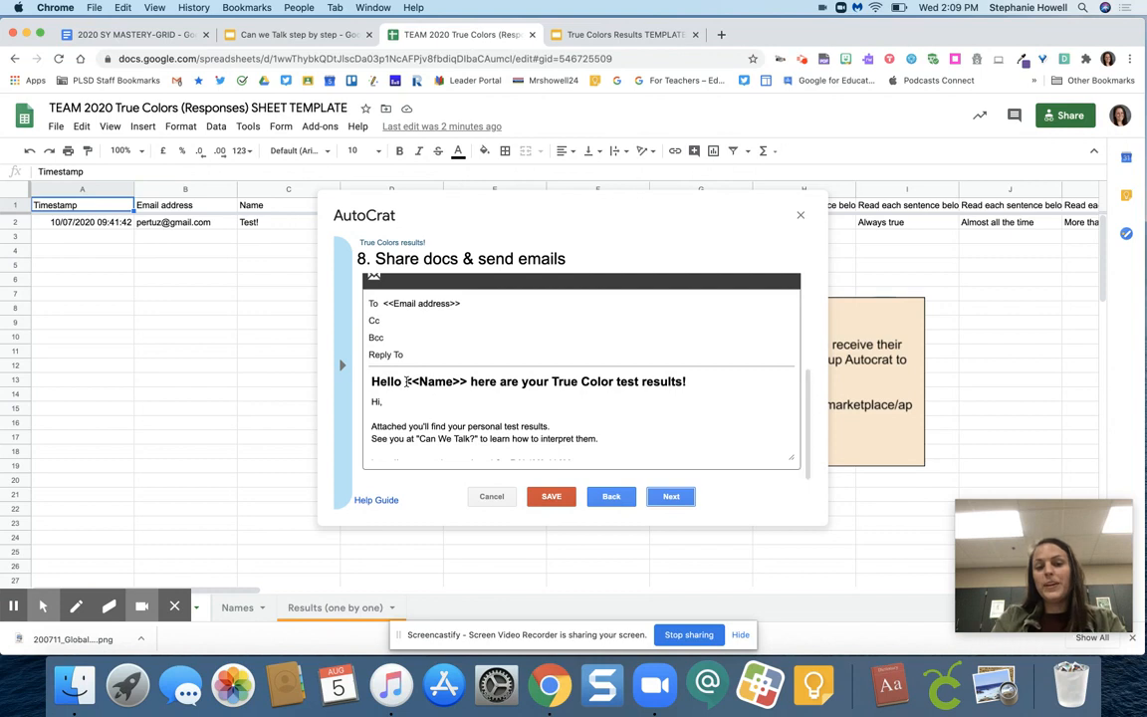
scroll(401, 406, up, 5)
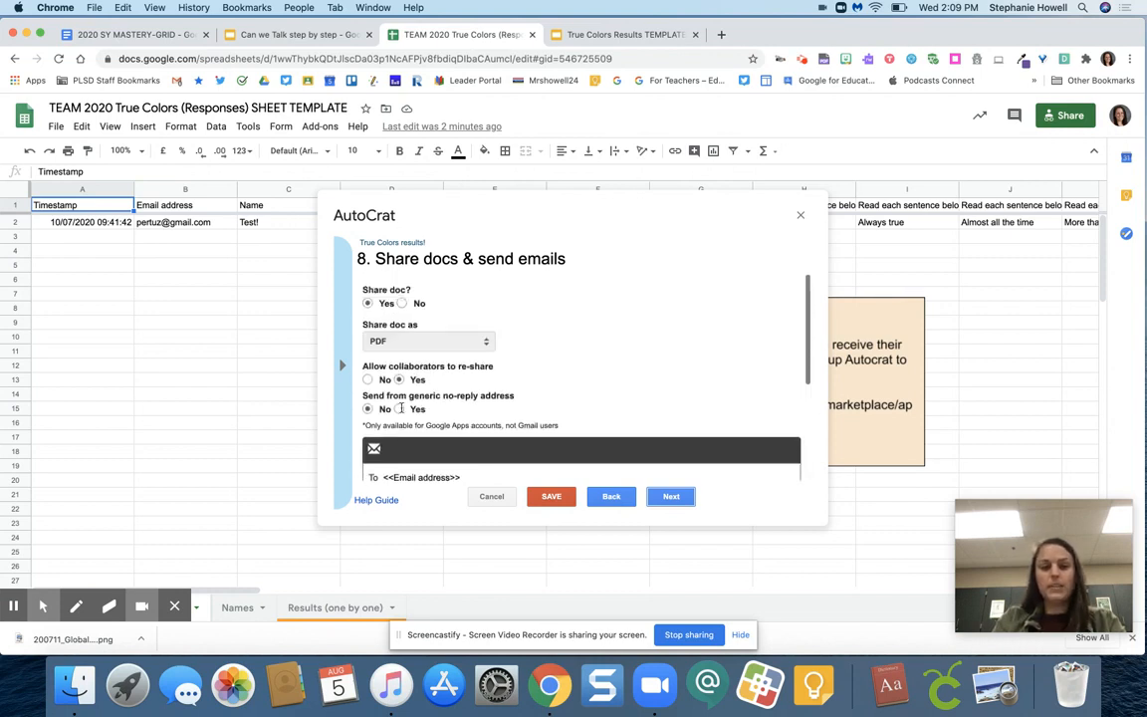
scroll(372, 336, down, 5)
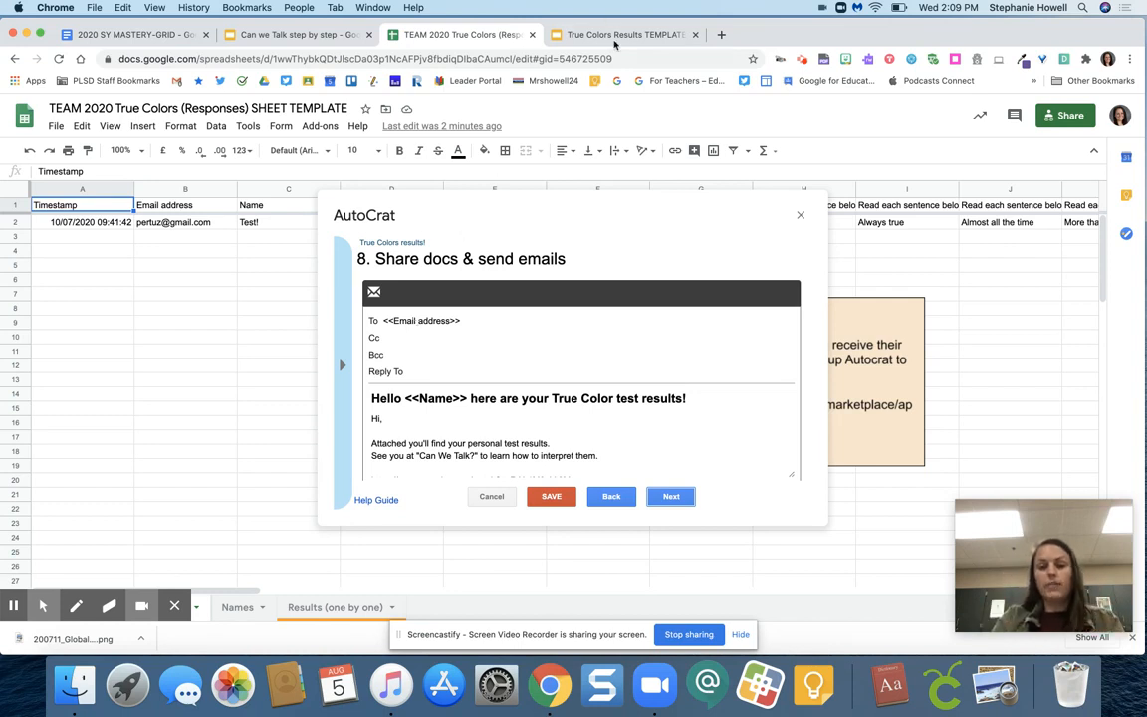
click(614, 36)
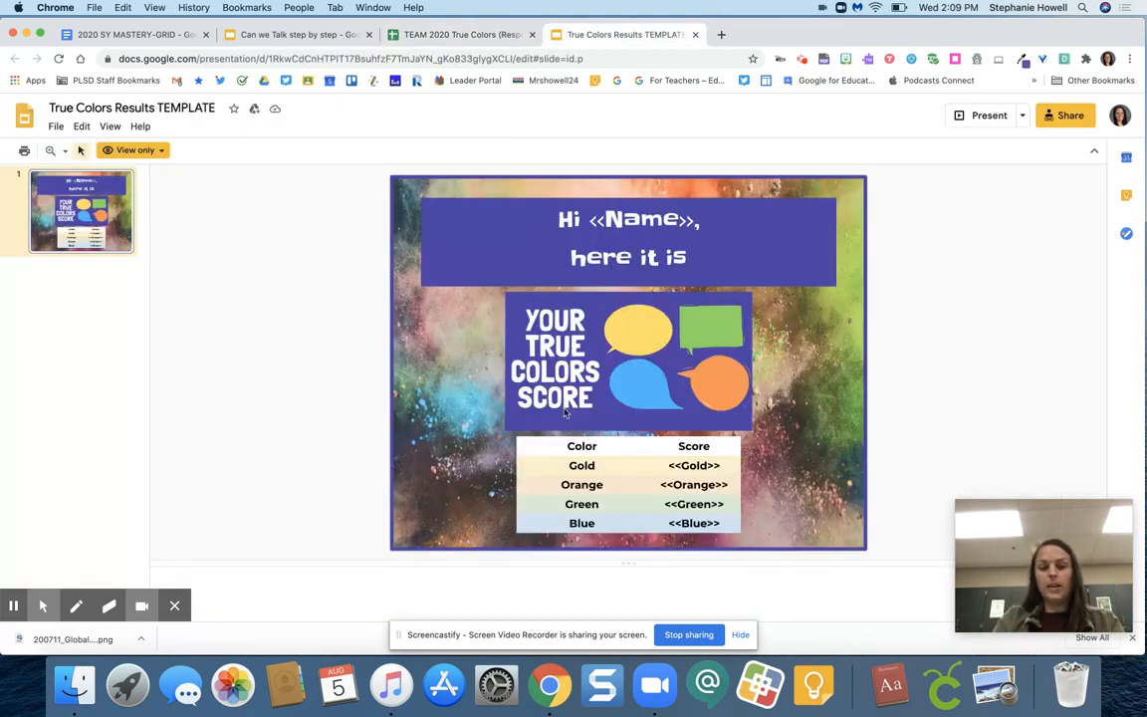
click(460, 37)
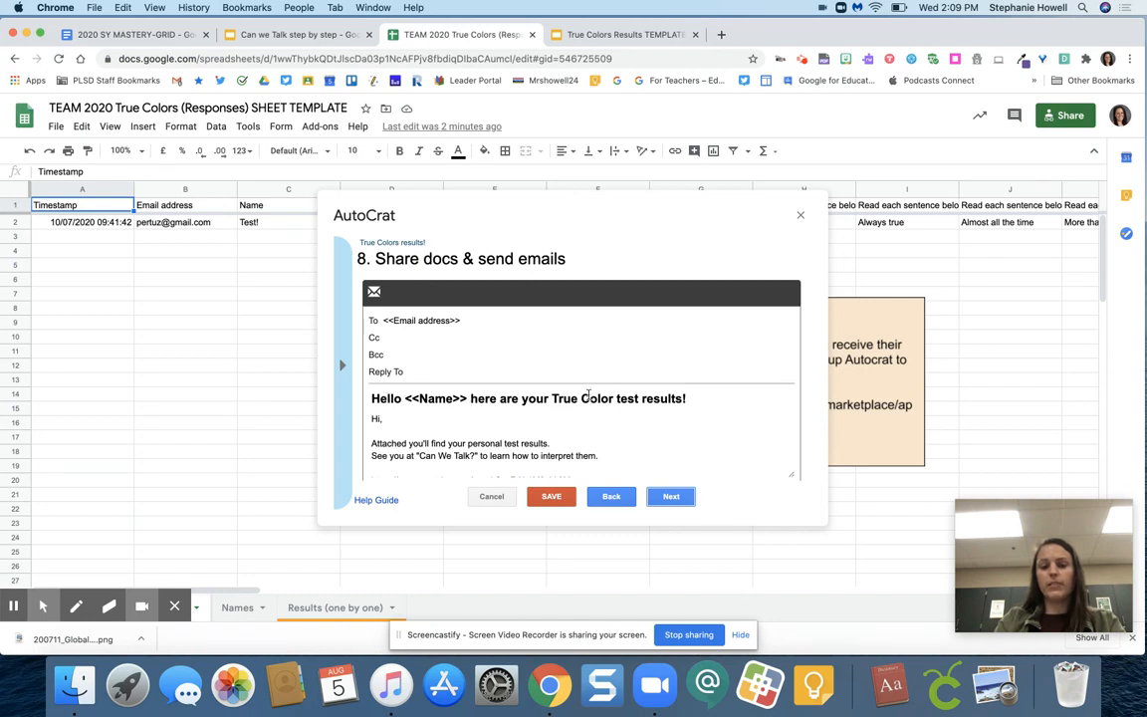
Read through the results email's message body, including its event sentence, YouTube link and sign-off, to see which text needs customizing
scroll(443, 442, down, 3)
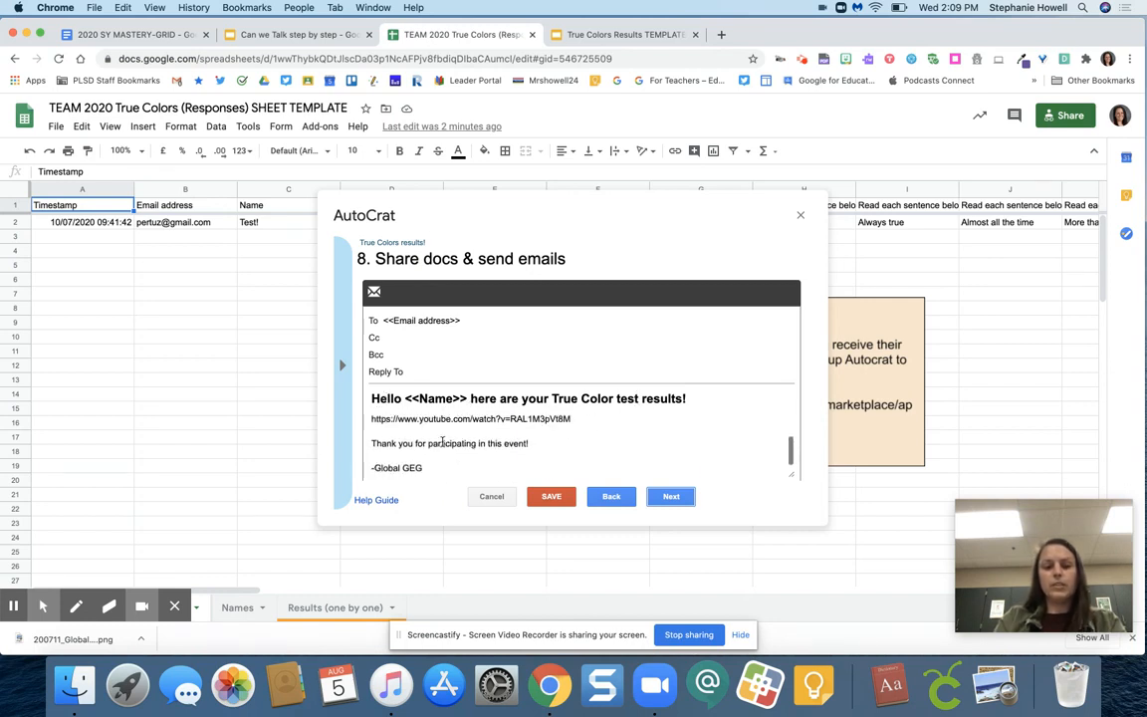
drag(443, 467, 361, 416)
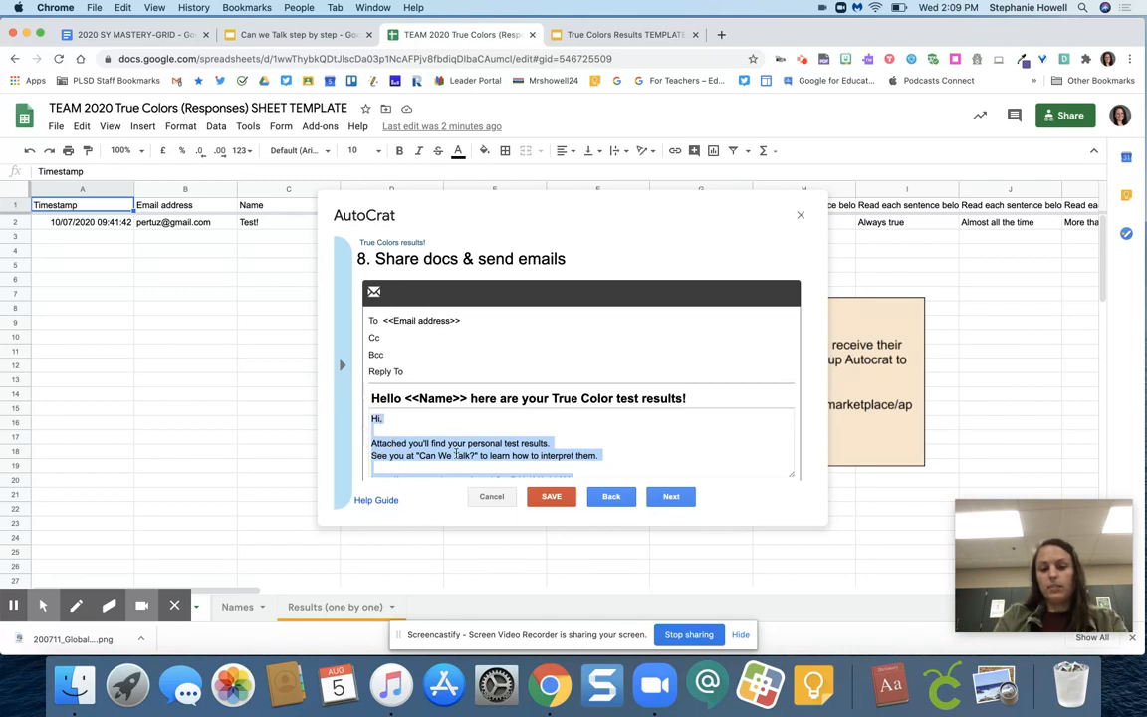
click(456, 455)
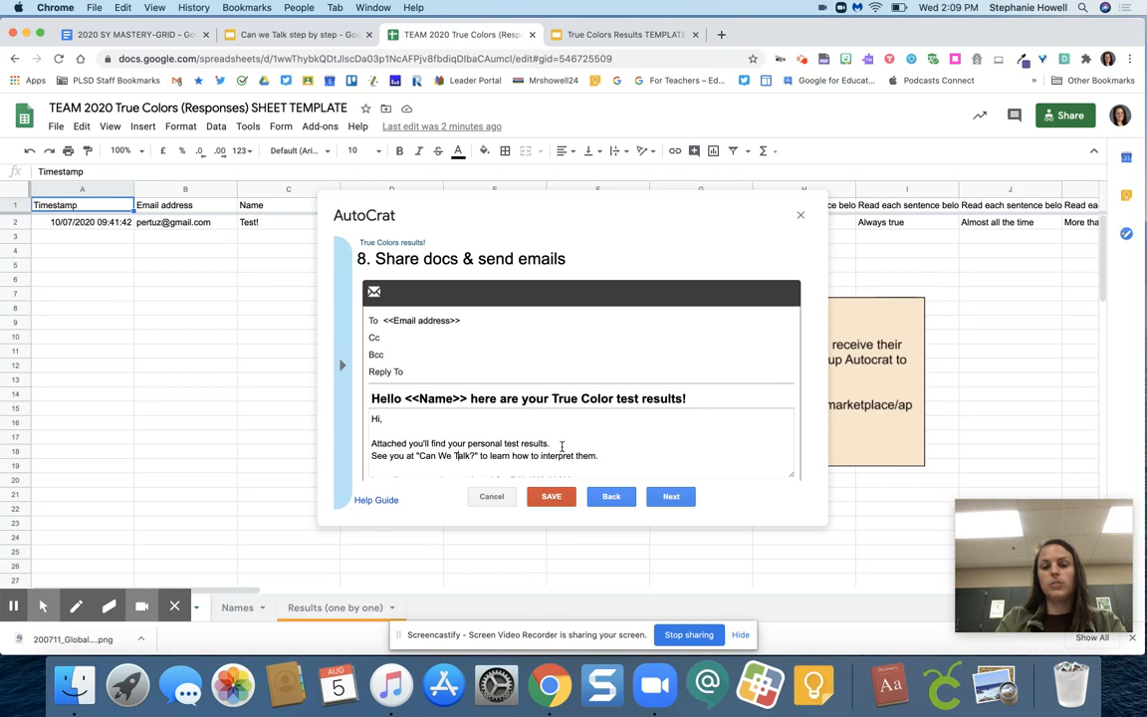
scroll(564, 439, down, 3)
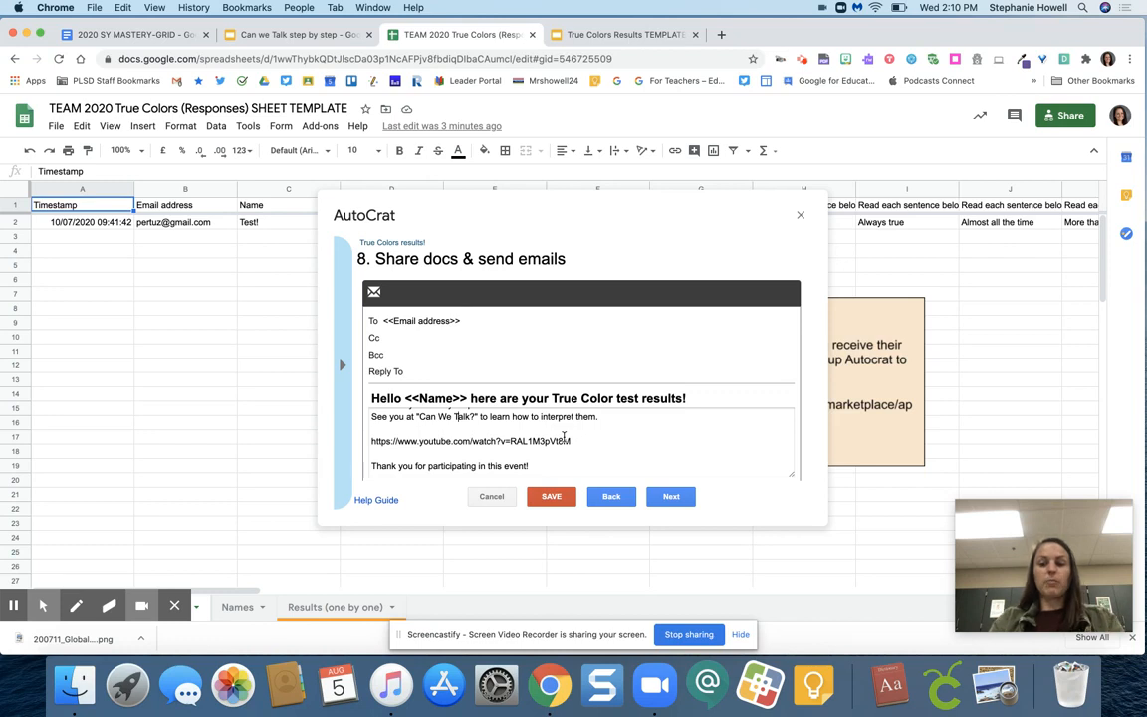
scroll(554, 434, down, 2)
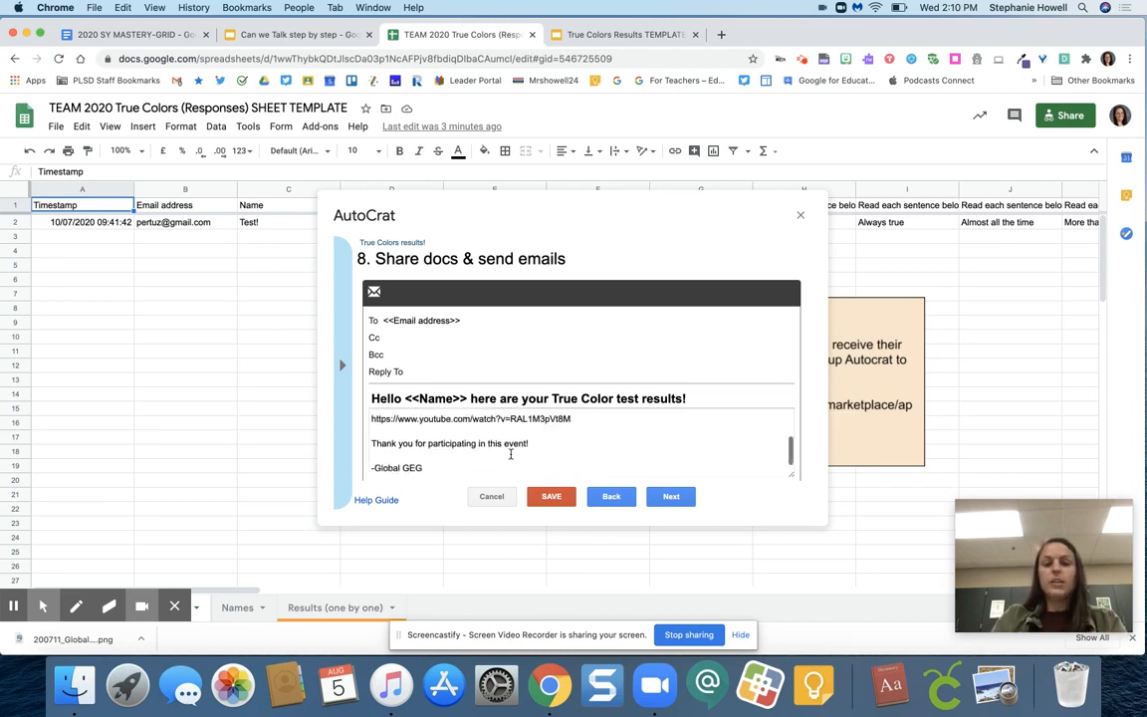
drag(443, 468, 379, 449)
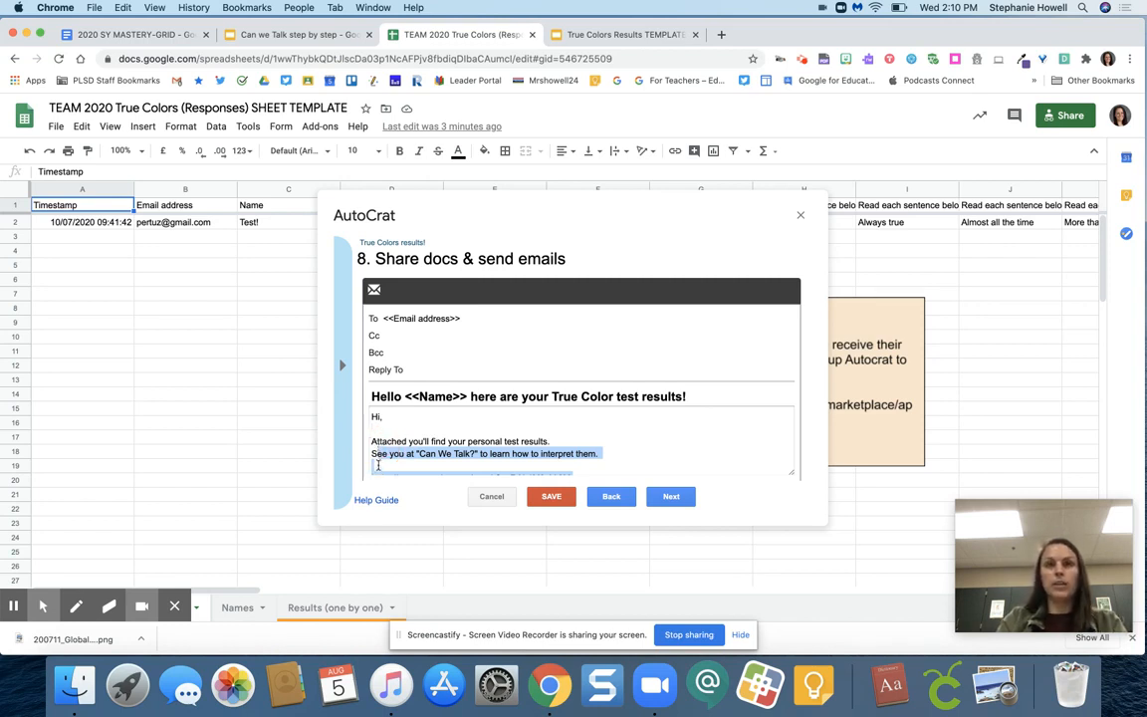
click(379, 462)
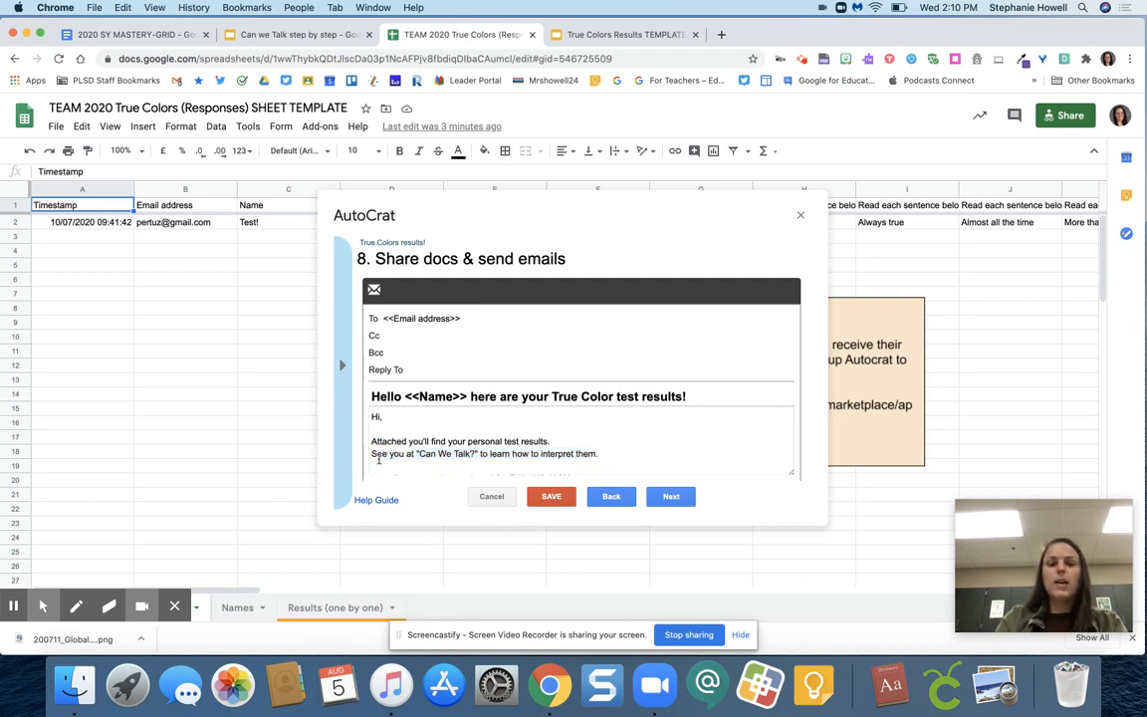
drag(371, 440, 487, 451)
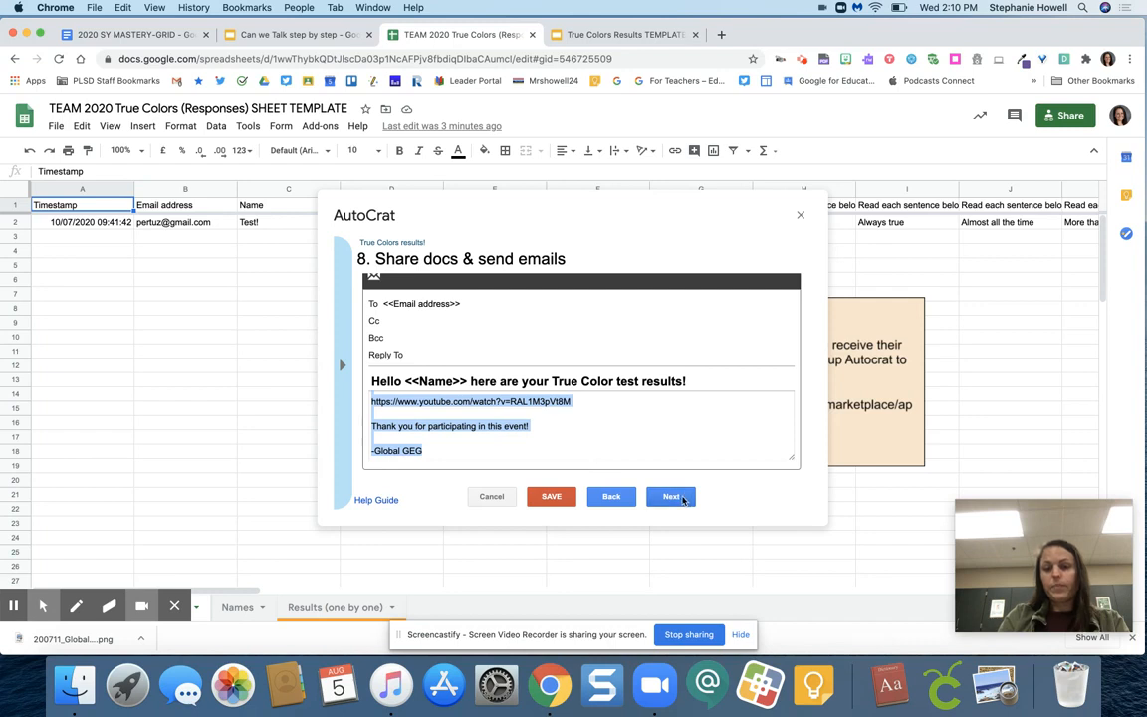
Set the job to run on form trigger, confirm enabling triggers for the project, and save the job
click(677, 497)
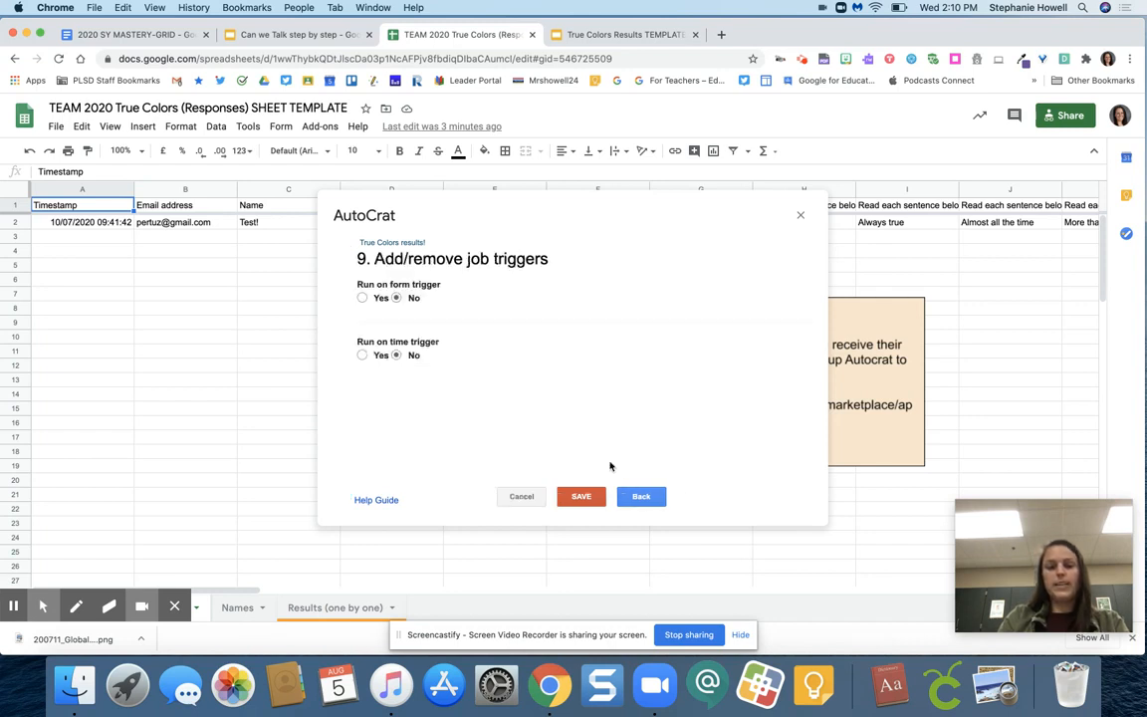
click(377, 300)
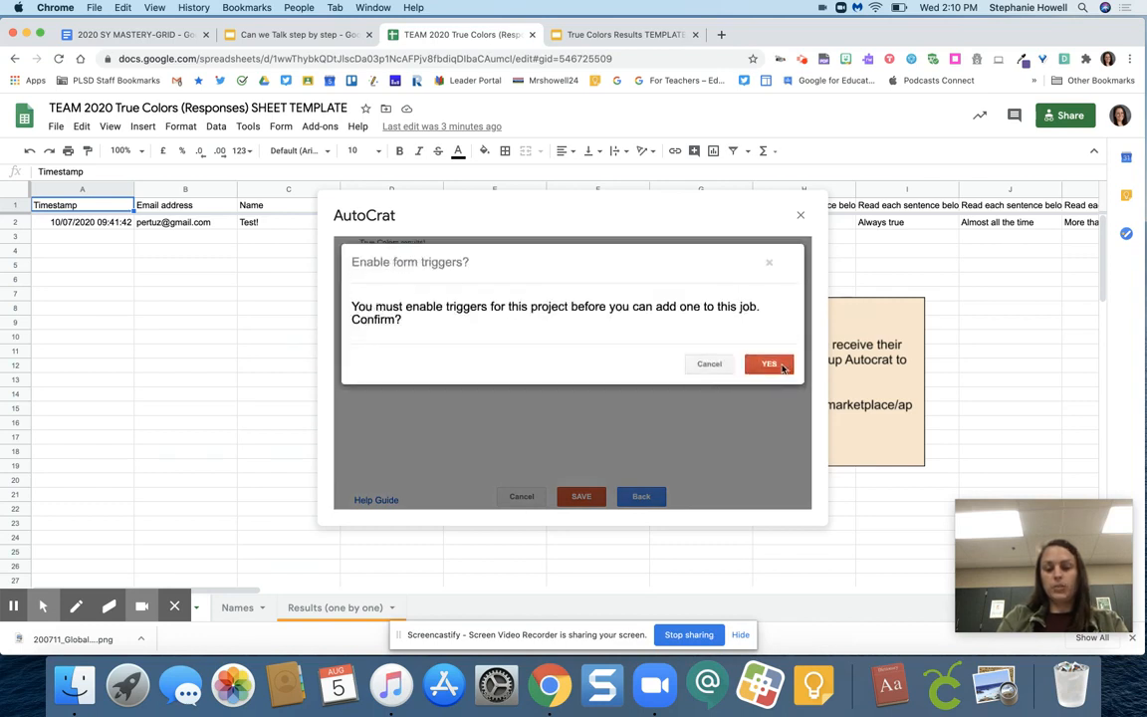
click(782, 366)
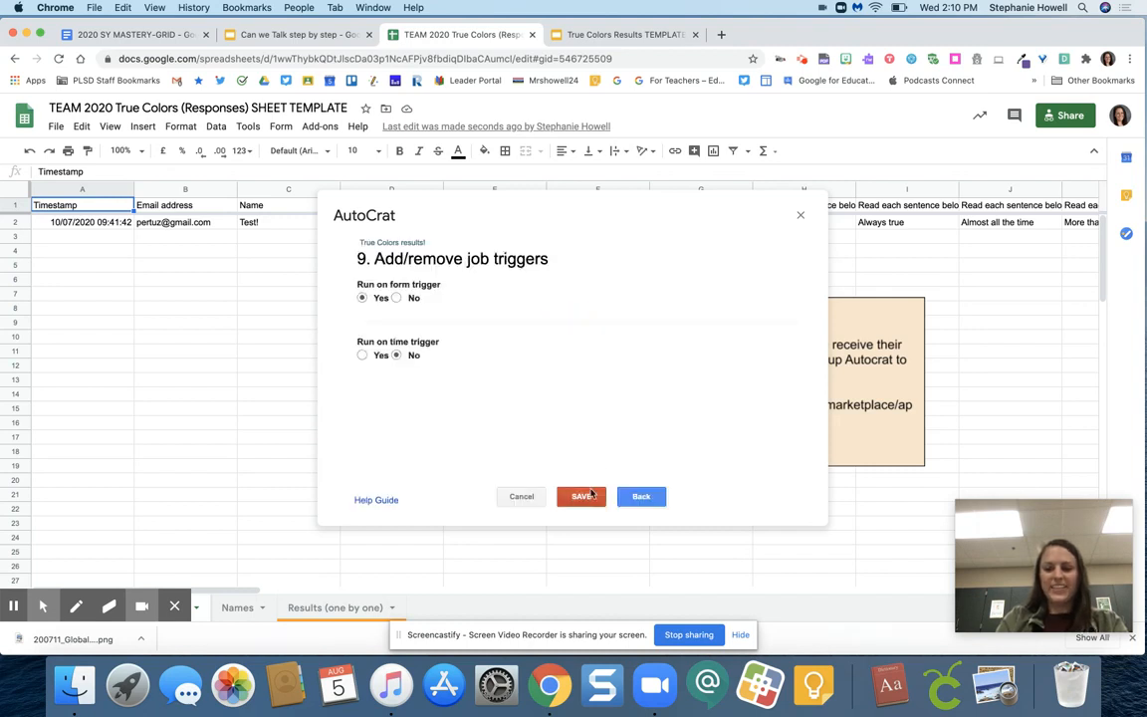
click(590, 495)
Run the True Colors results! job and move the AutoCrat dialog aside to expose the merged document columns
scroll(831, 287, right, 9)
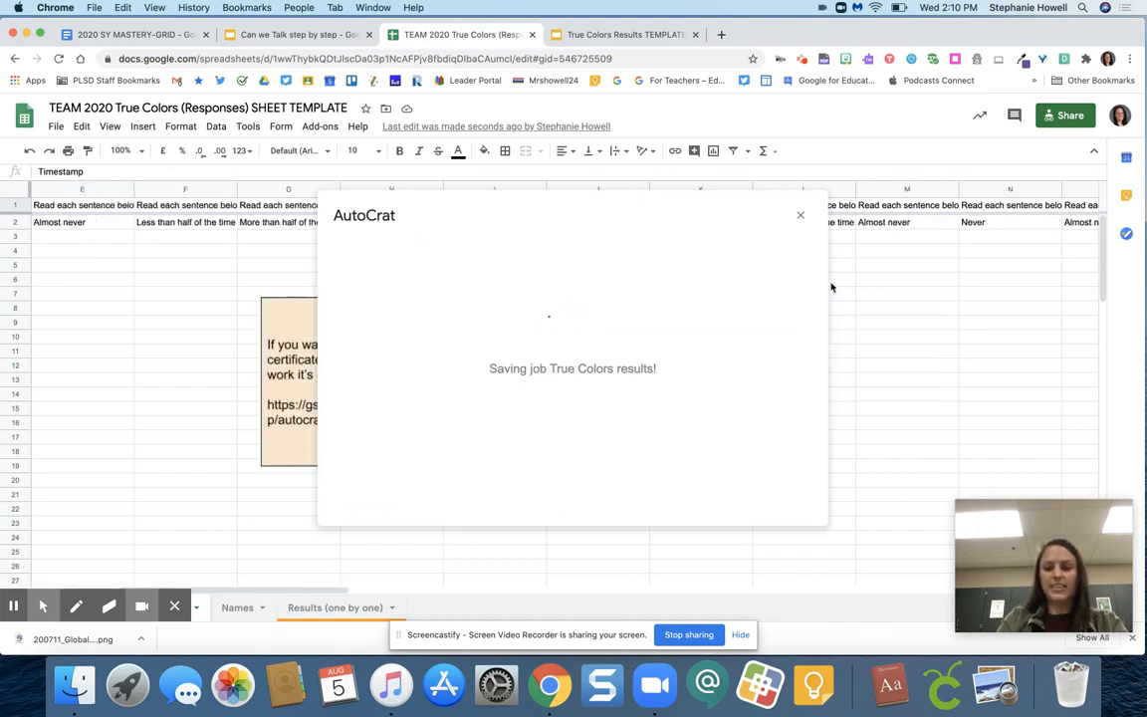
scroll(924, 283, right, 15)
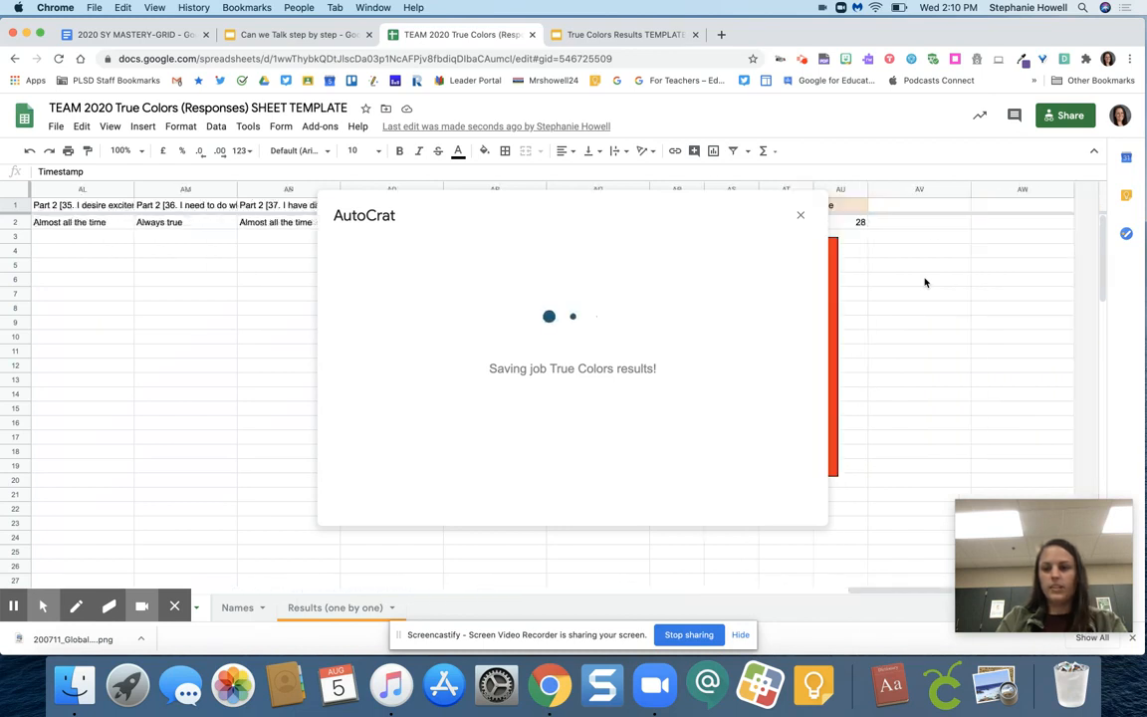
scroll(924, 282, left, 2)
scroll(924, 283, right, 2)
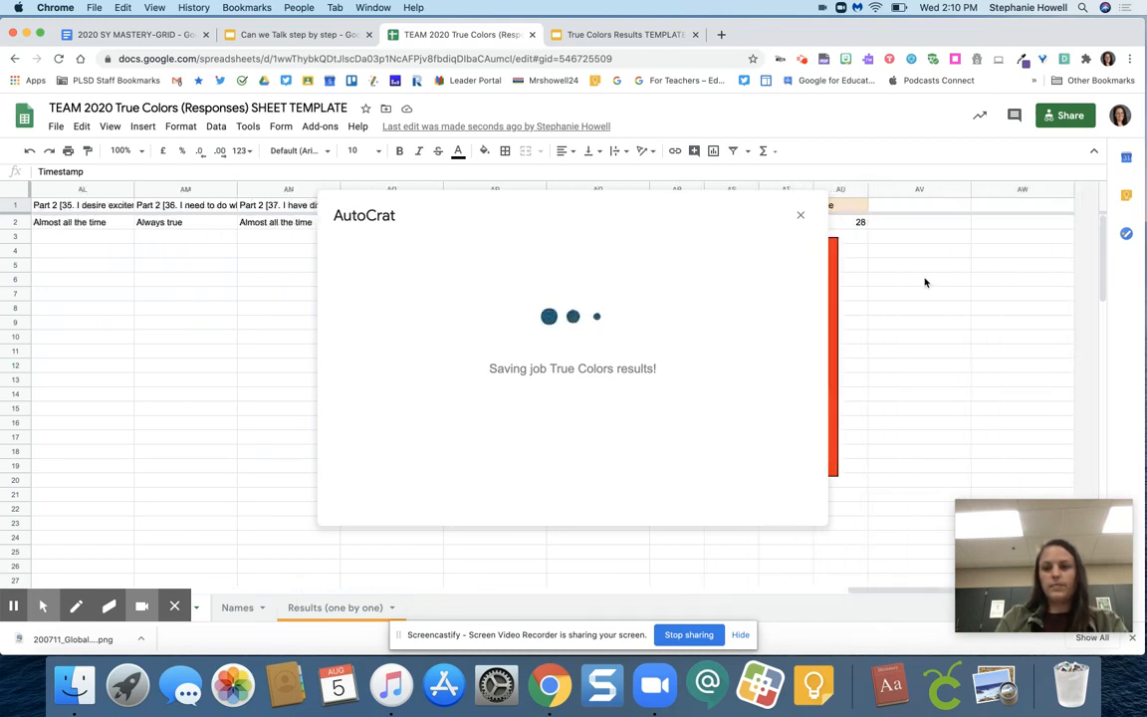
click(558, 304)
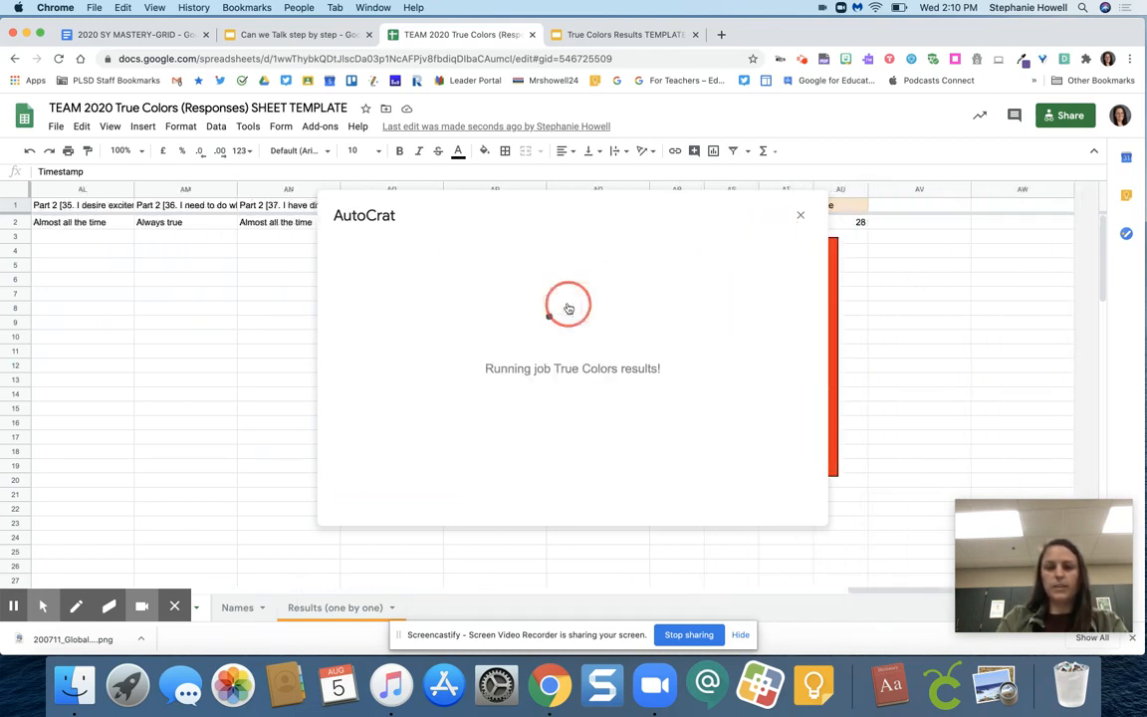
drag(762, 231, 311, 197)
scroll(781, 235, right, 5)
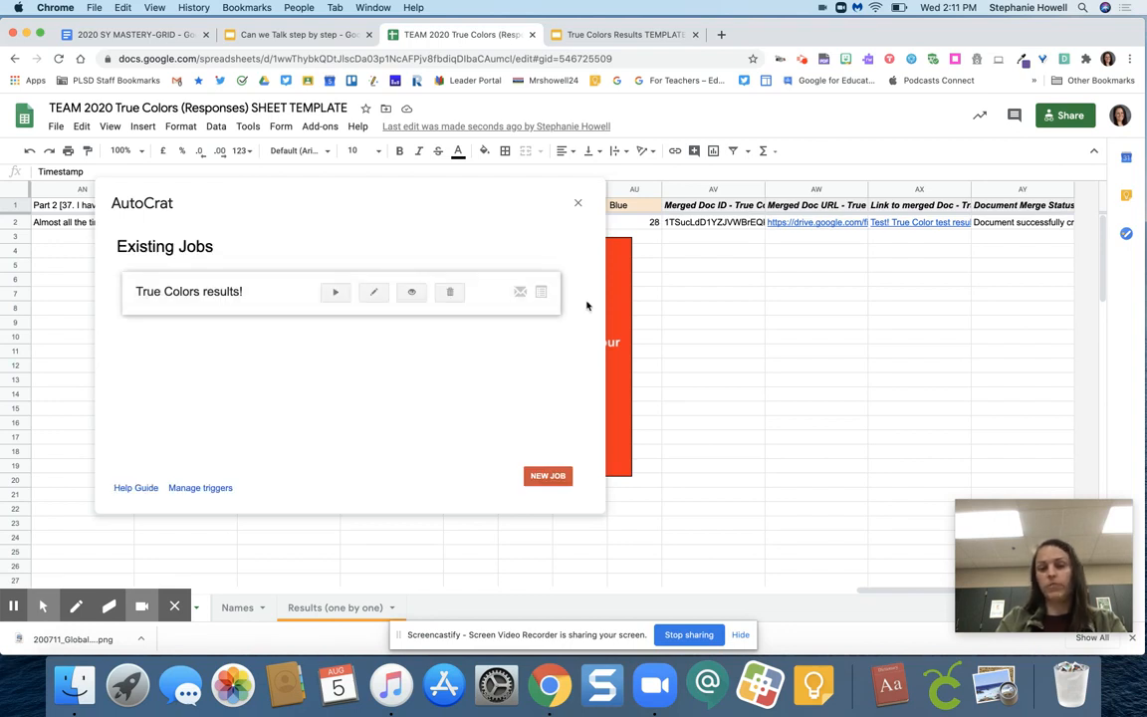
Open the merged results PDF from the Merged Doc URL column in row 2, view the certificate, and close it
click(737, 223)
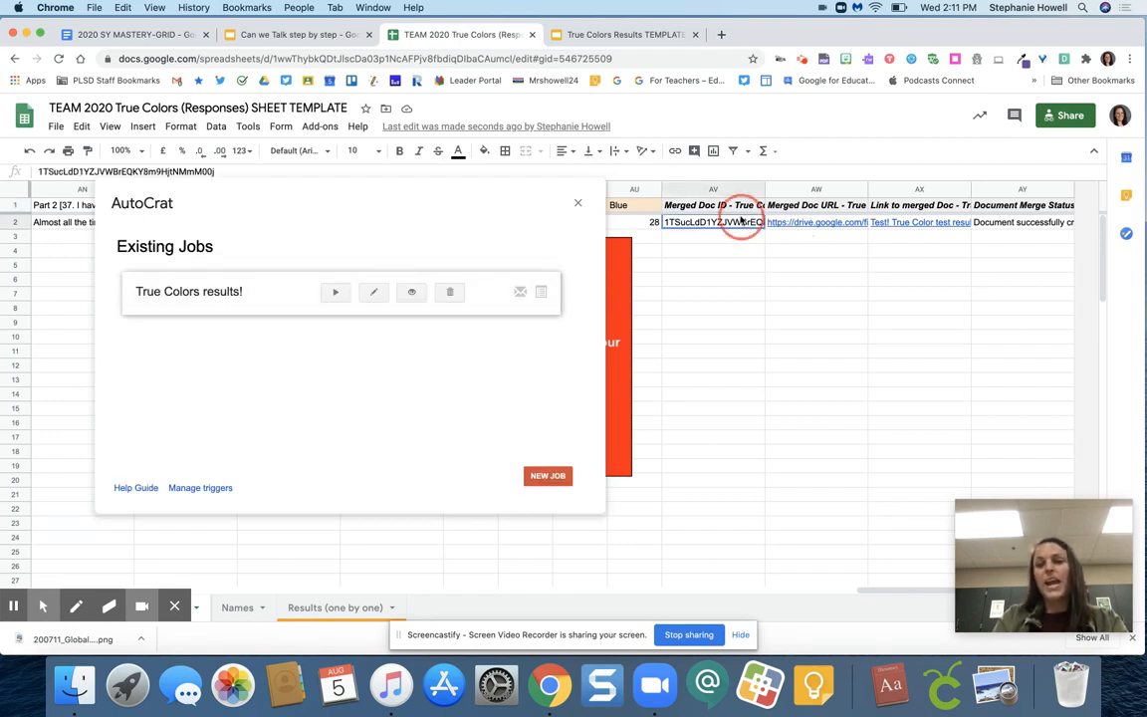
click(818, 224)
click(721, 222)
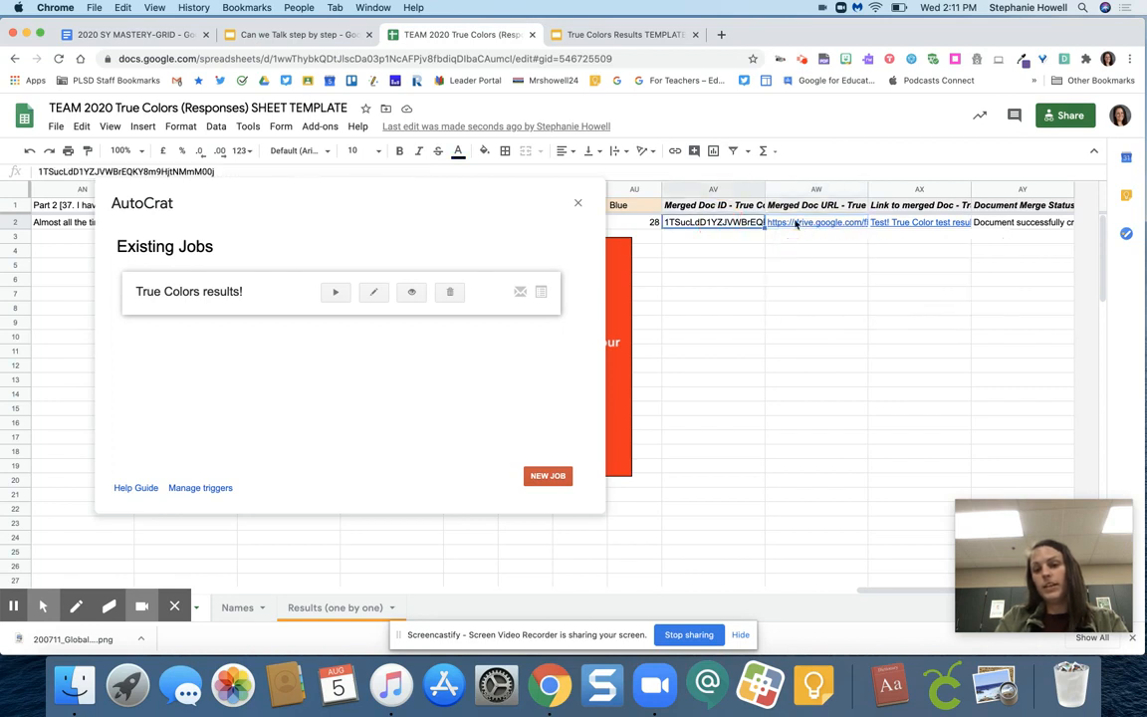
click(811, 222)
click(909, 225)
click(815, 222)
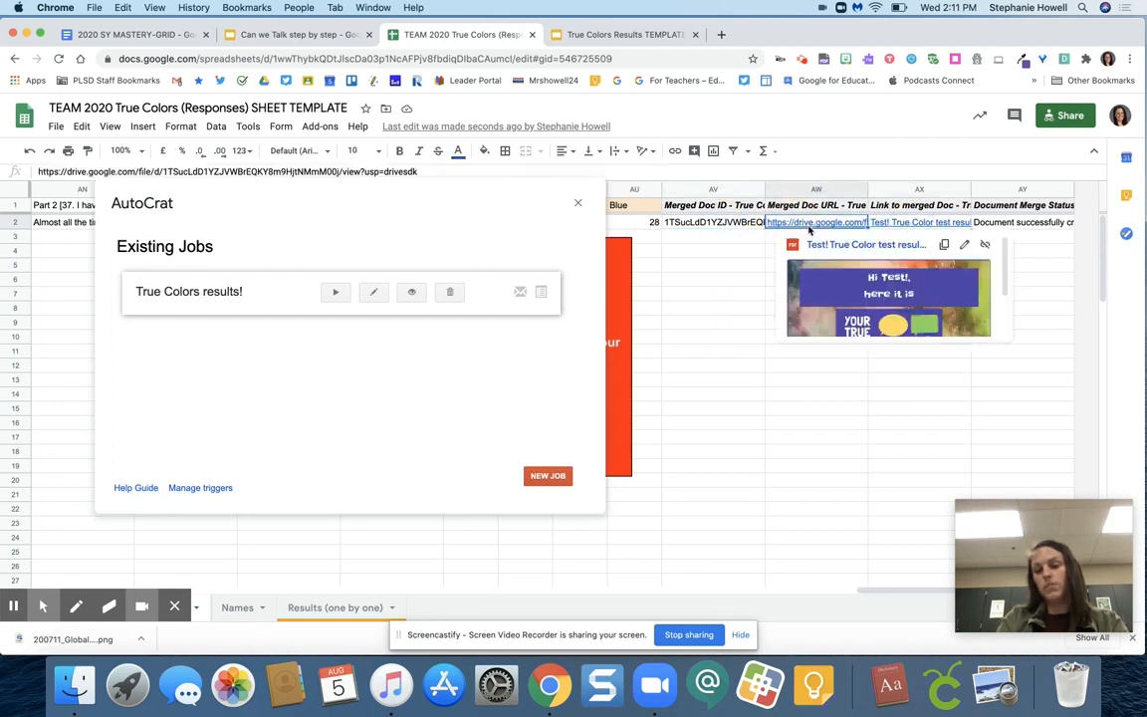
click(817, 248)
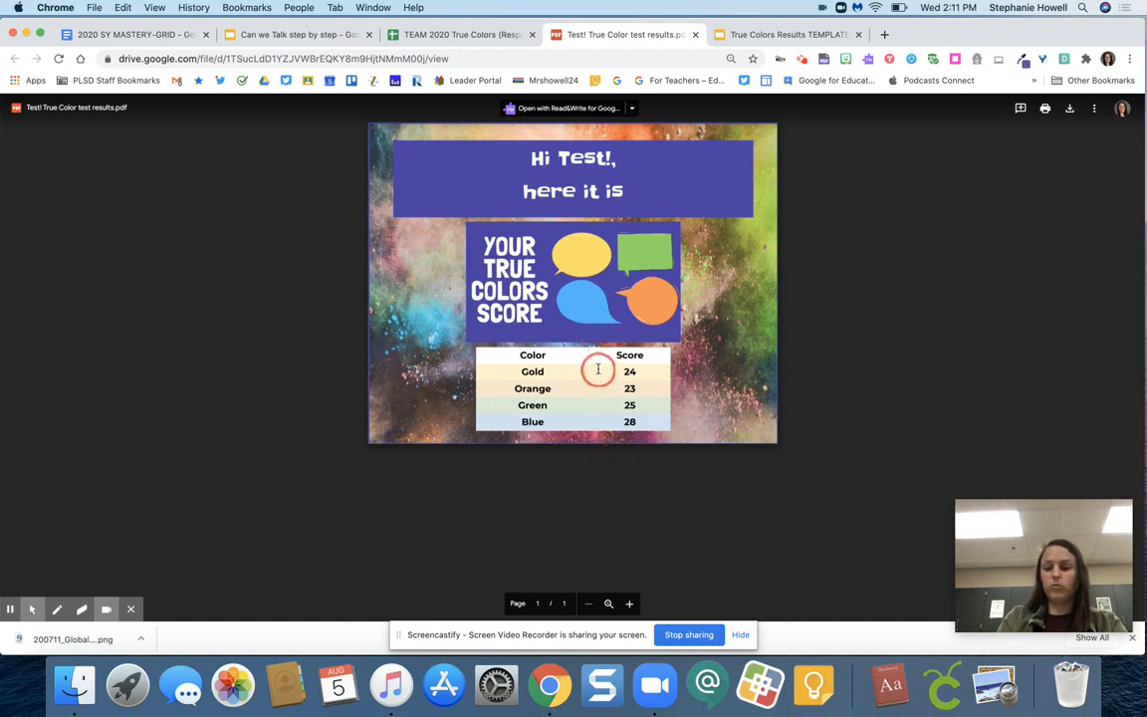
click(695, 34)
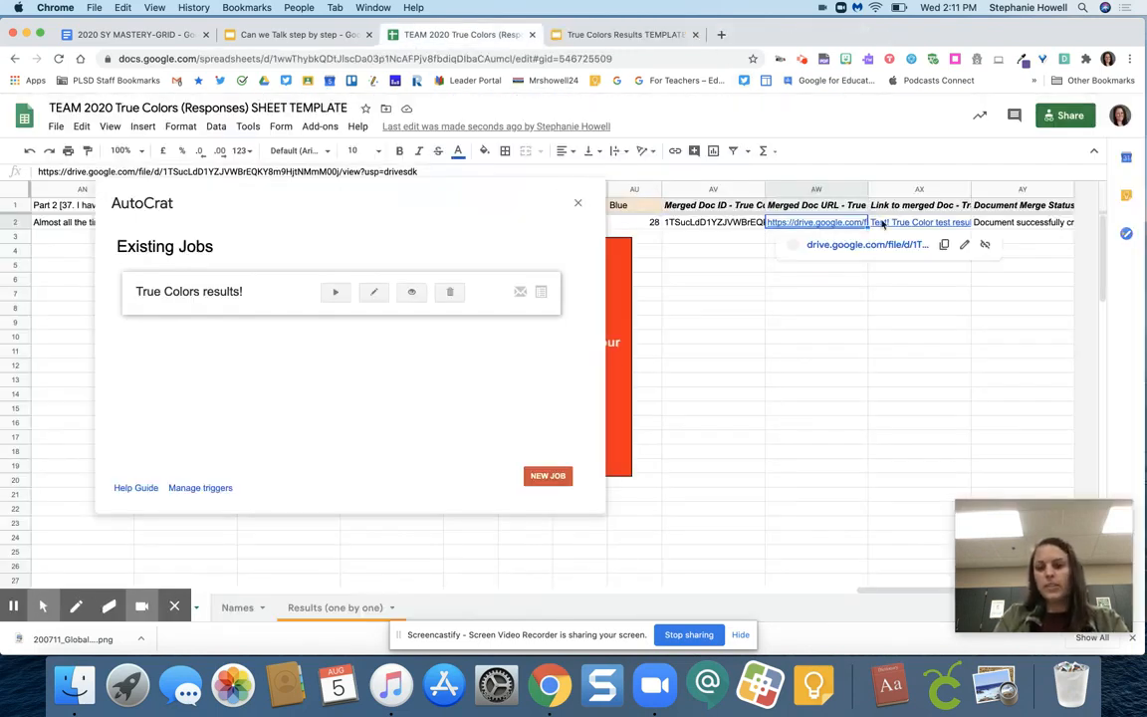
Check the Document Merge Status entry in row 2 and close the AutoCrat dialog
click(1045, 225)
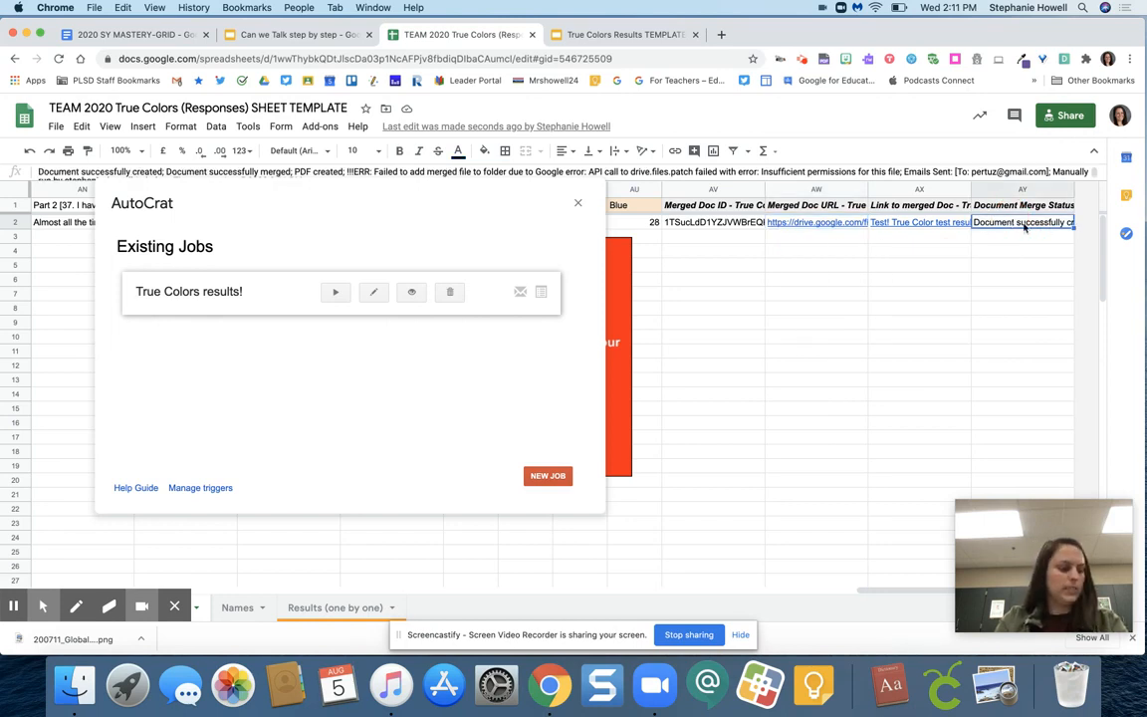
click(578, 204)
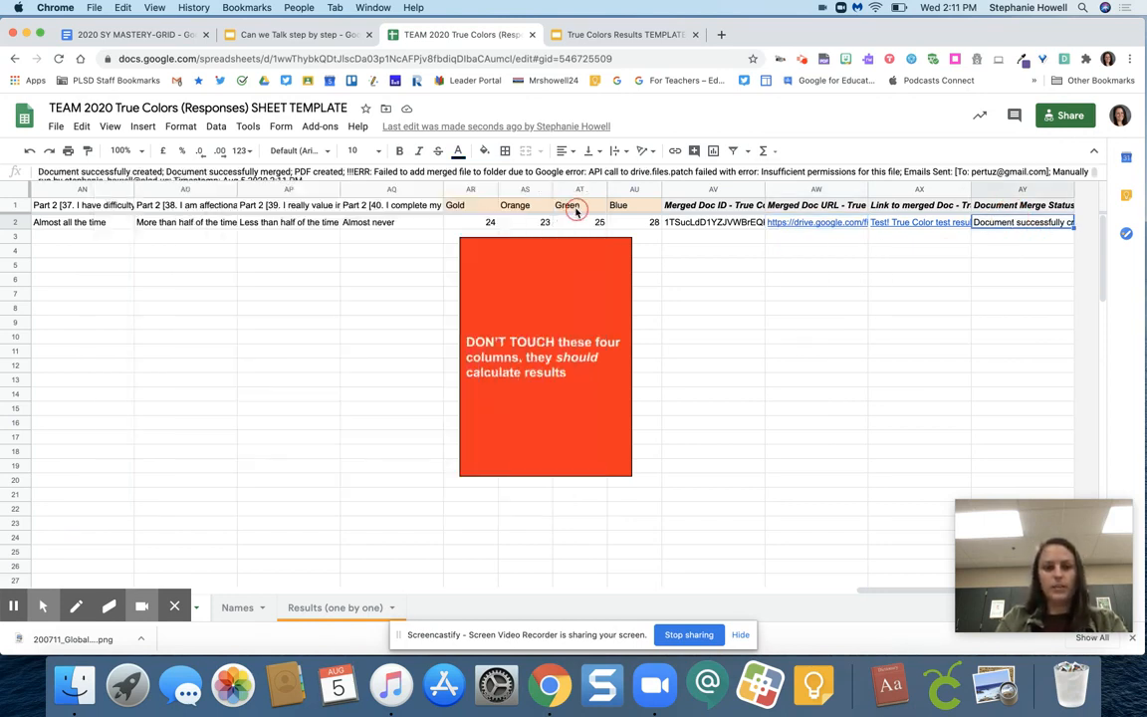
Return to the first columns of the responses sheet and launch the Autocrat add-on again
scroll(336, 309, left, 15)
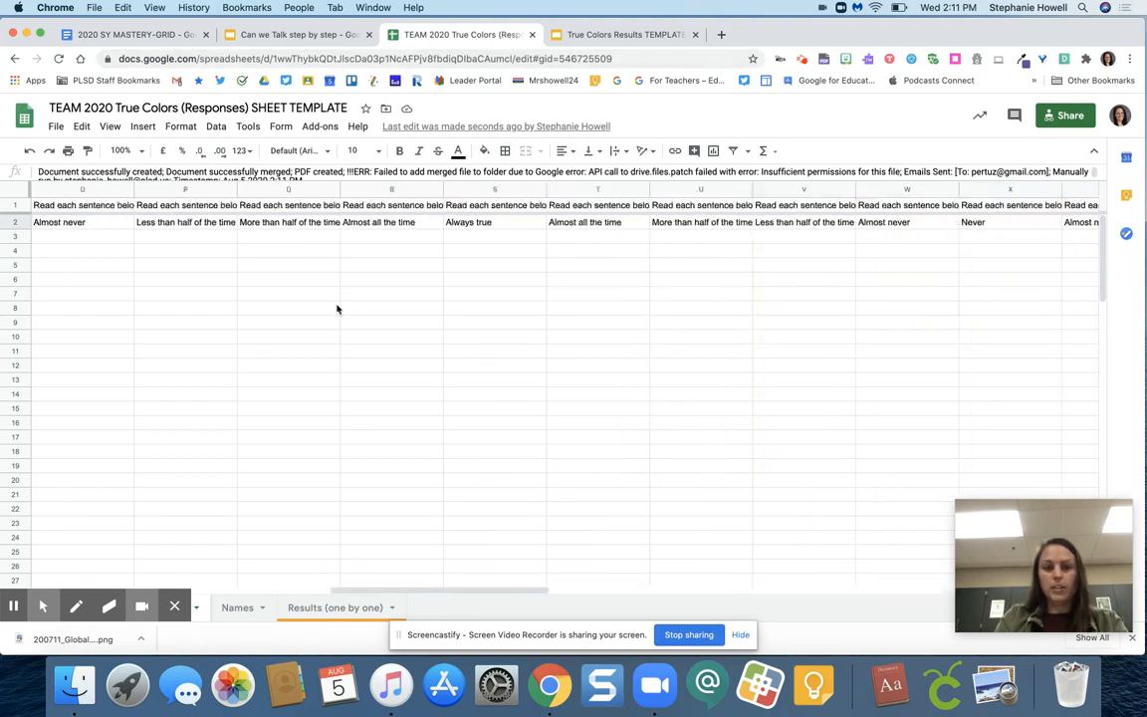
scroll(336, 309, left, 10)
click(320, 126)
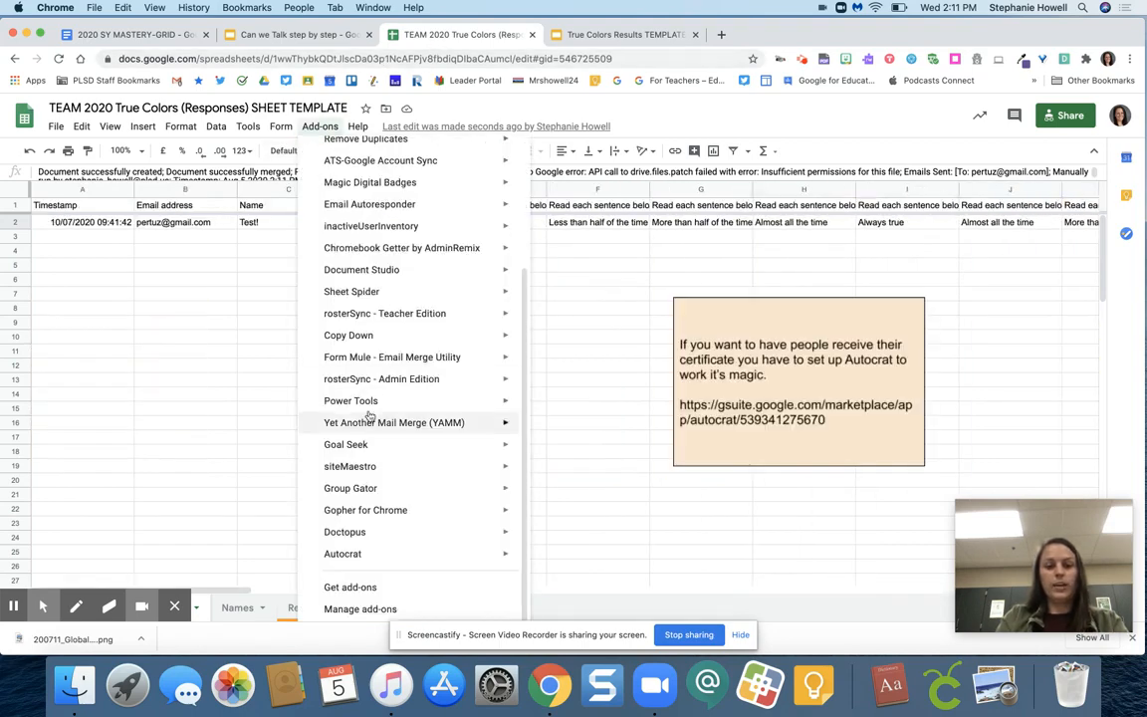
mouse_move(377, 553)
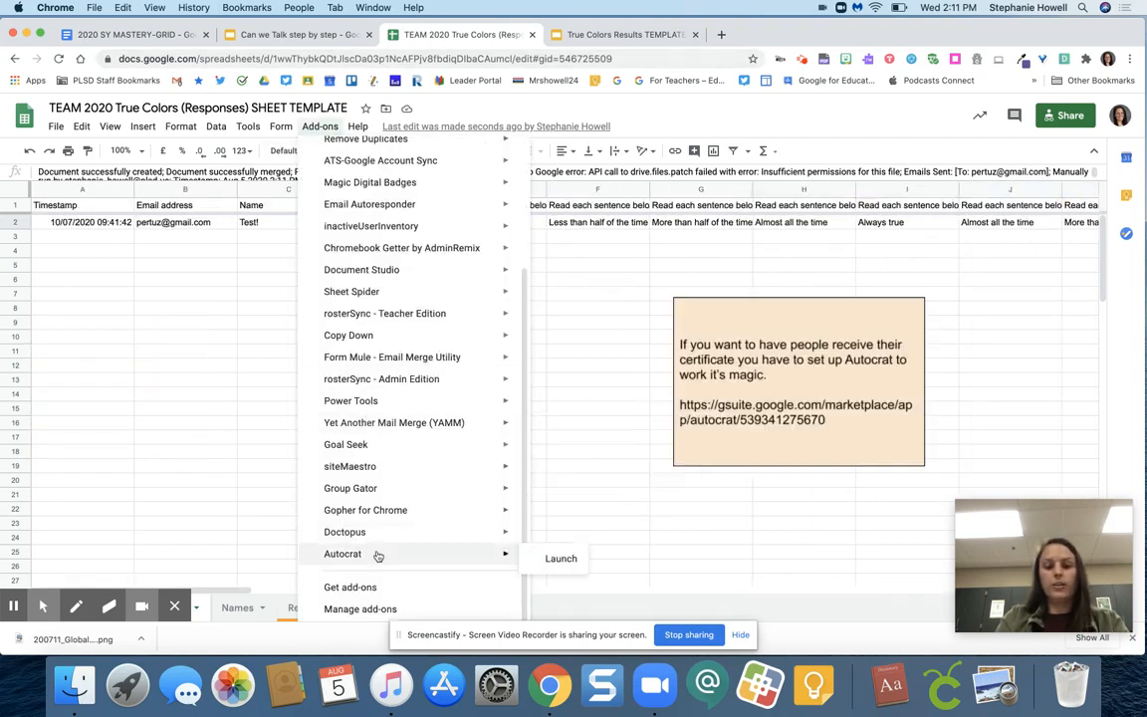
click(530, 558)
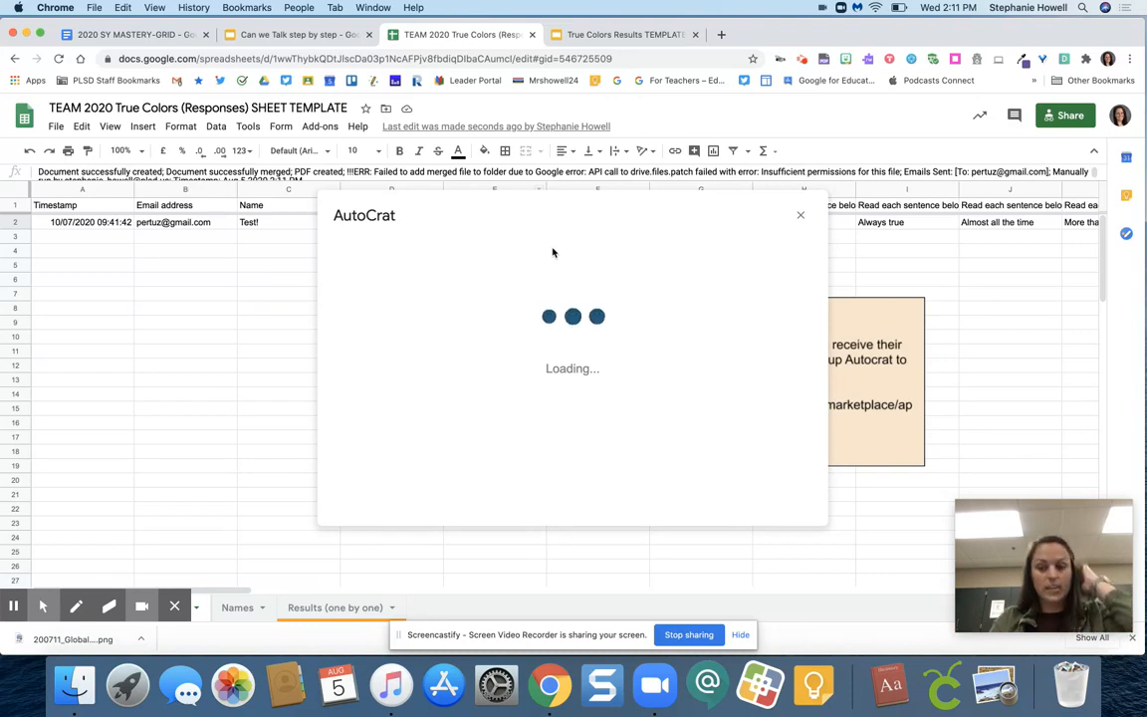
Close the responses spreadsheet and view the Step 4 slide about sending the form in the Can we Talk presentation
click(531, 35)
click(276, 34)
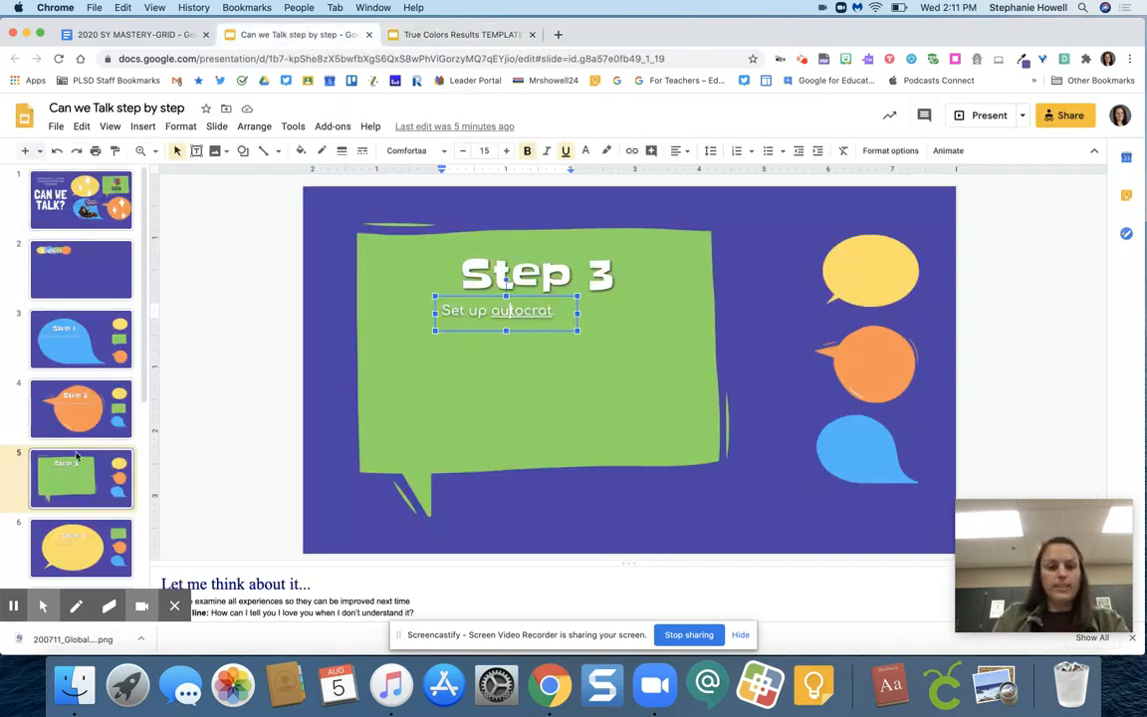
scroll(76, 468, down, 1)
click(70, 502)
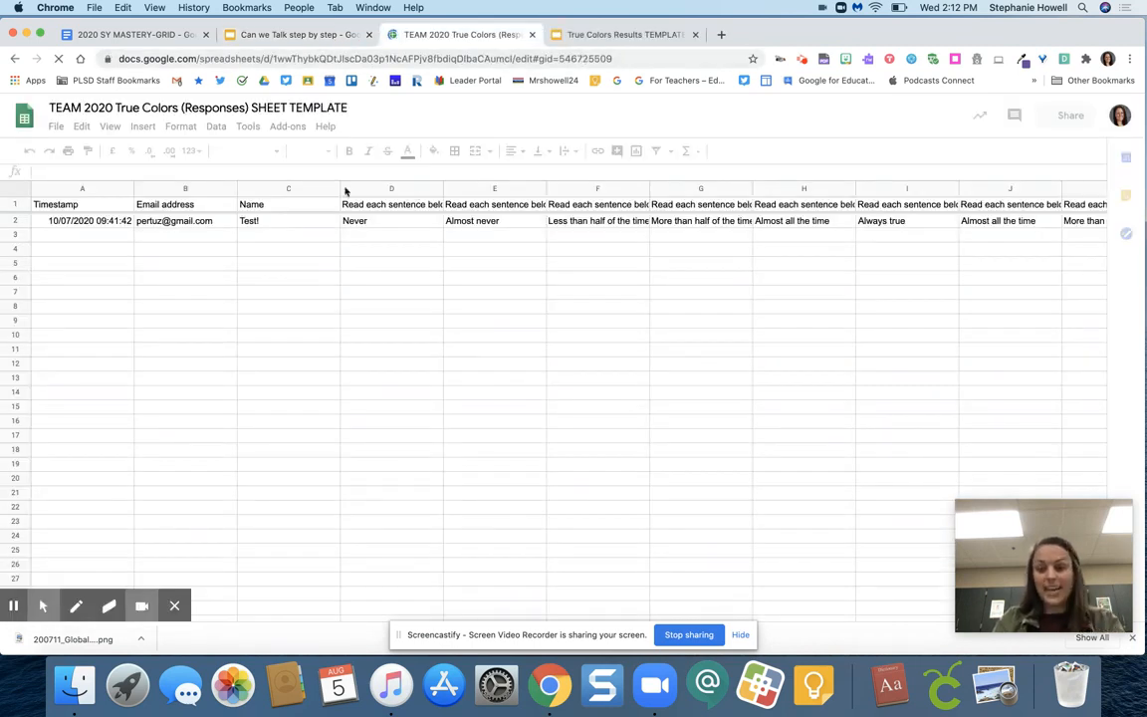
Open the send options of the linked True Colors form from the reopened responses spreadsheet
click(246, 130)
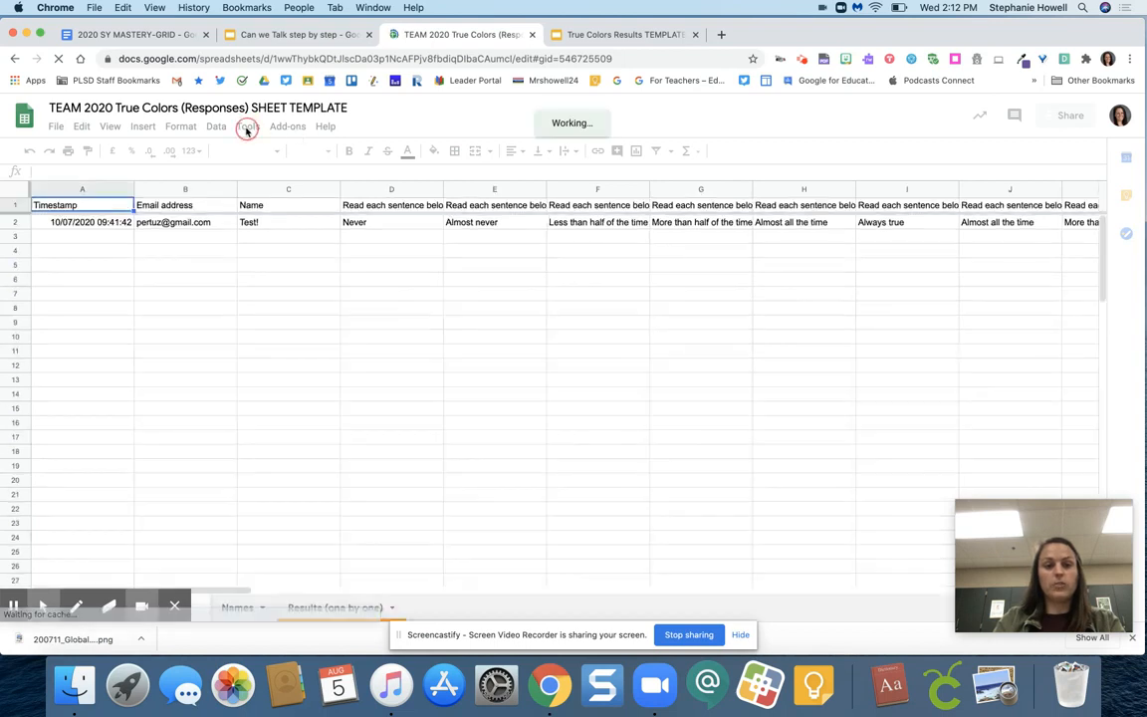
click(280, 127)
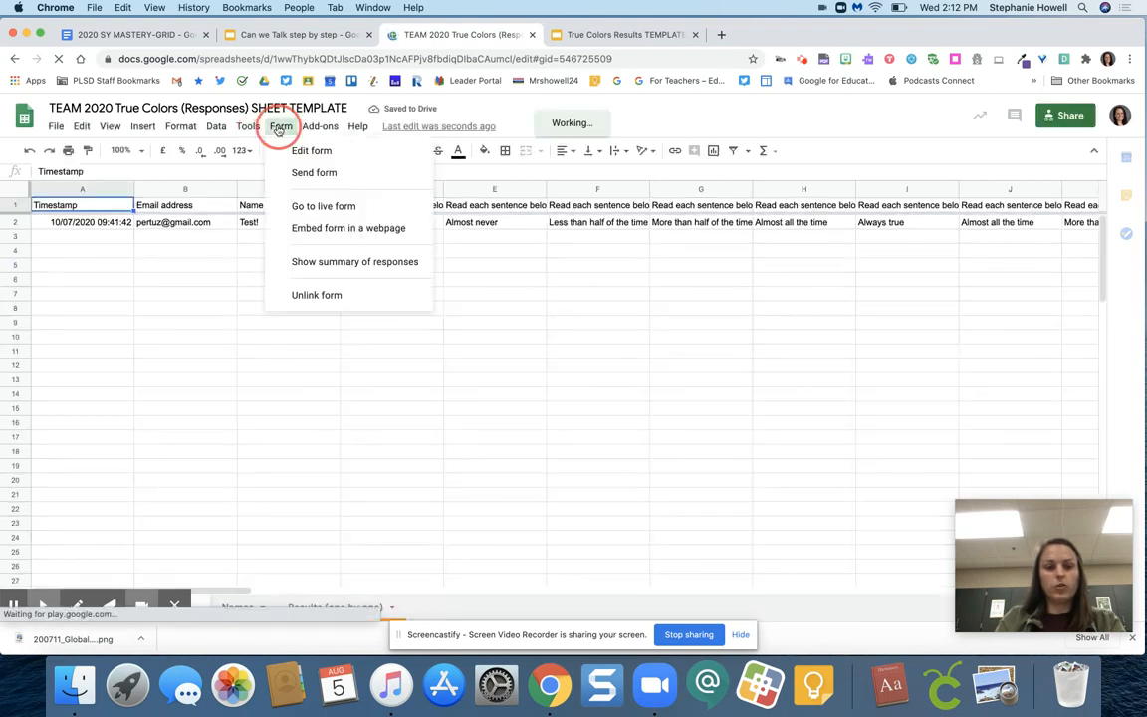
click(317, 174)
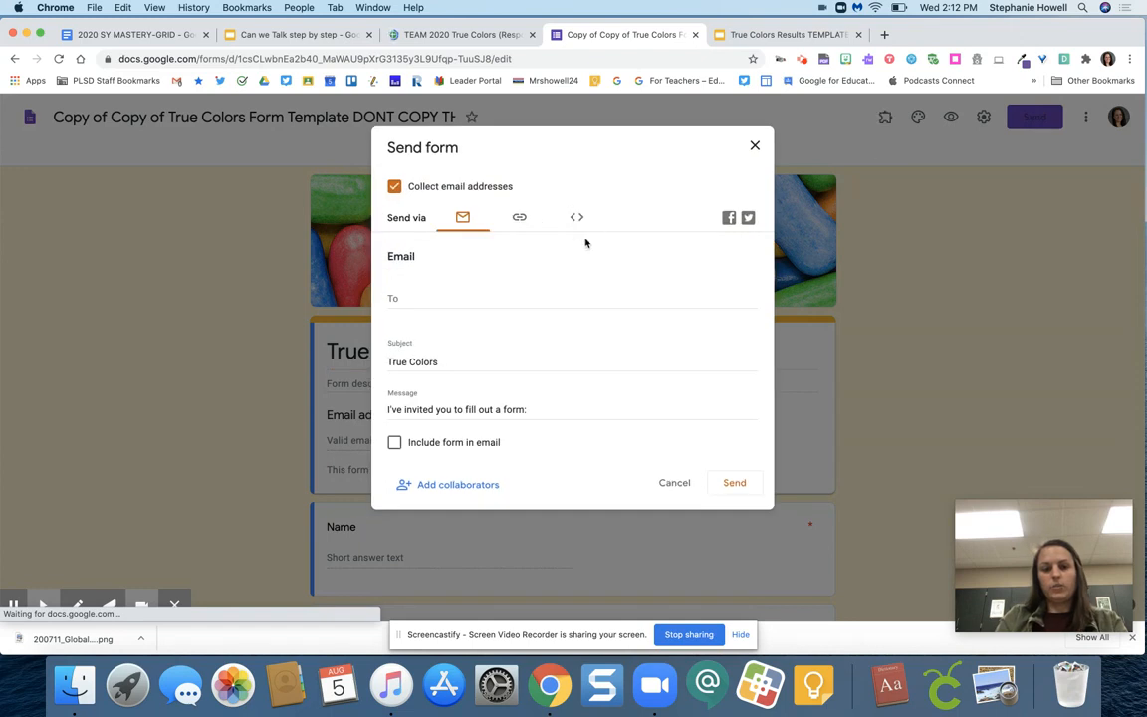
Review the form's email and link sending options, close the dialog, and look through the survey statements down to number 40
click(519, 216)
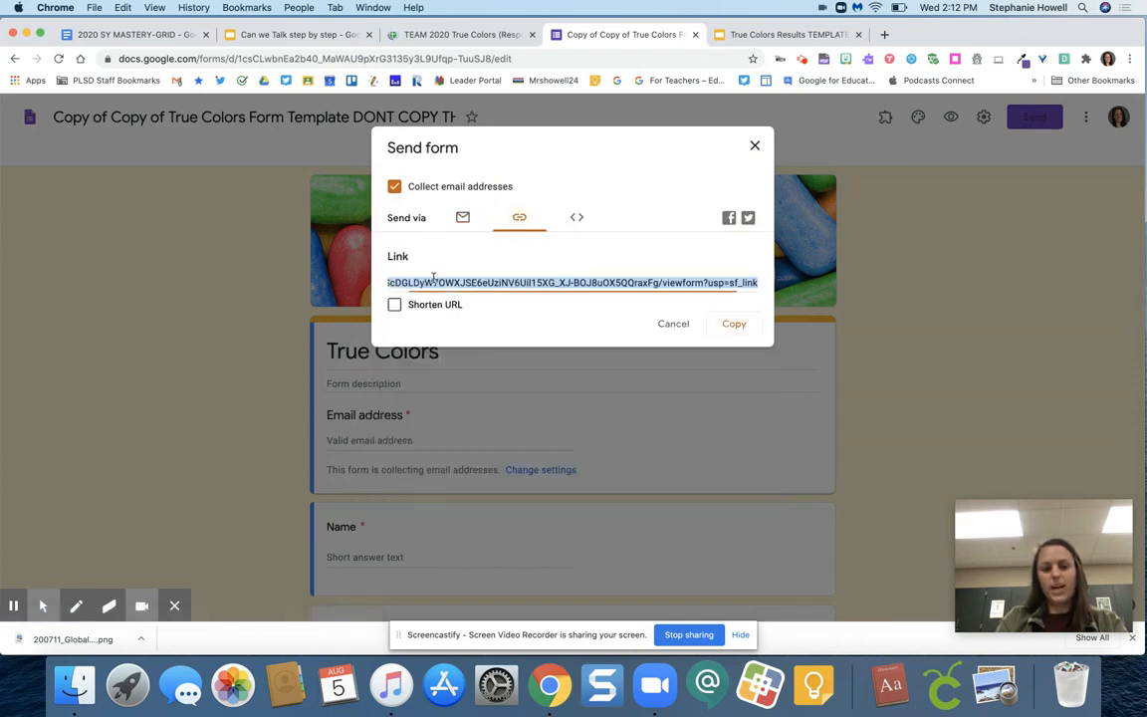
click(463, 219)
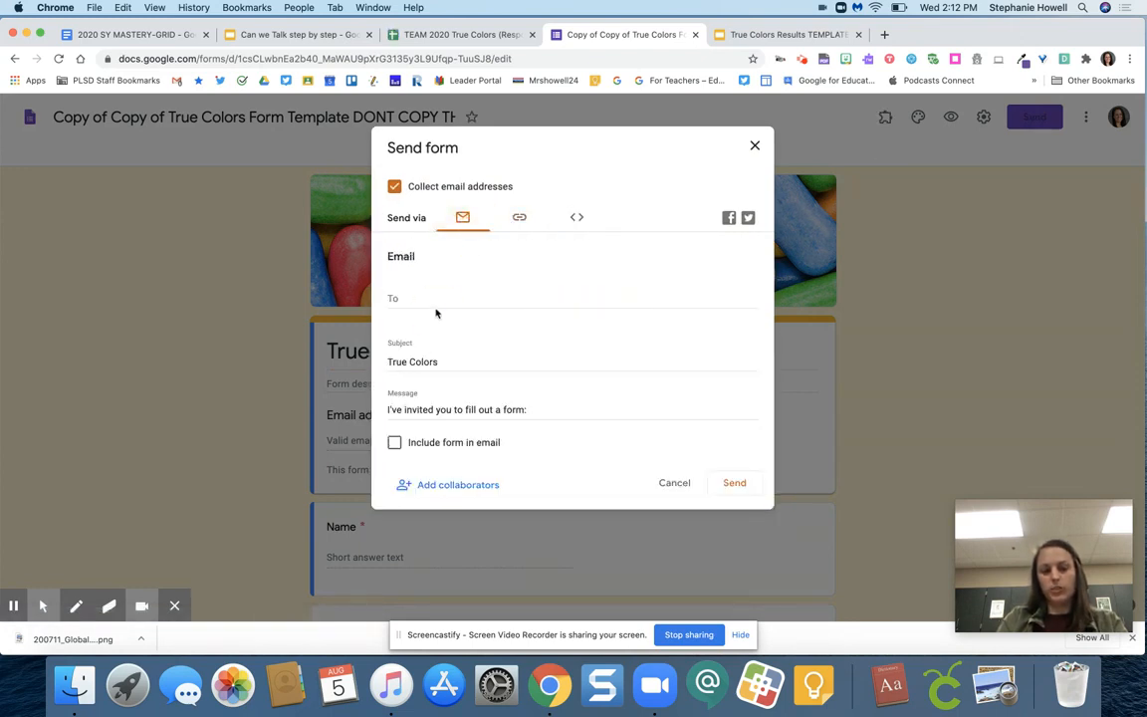
click(519, 221)
click(477, 282)
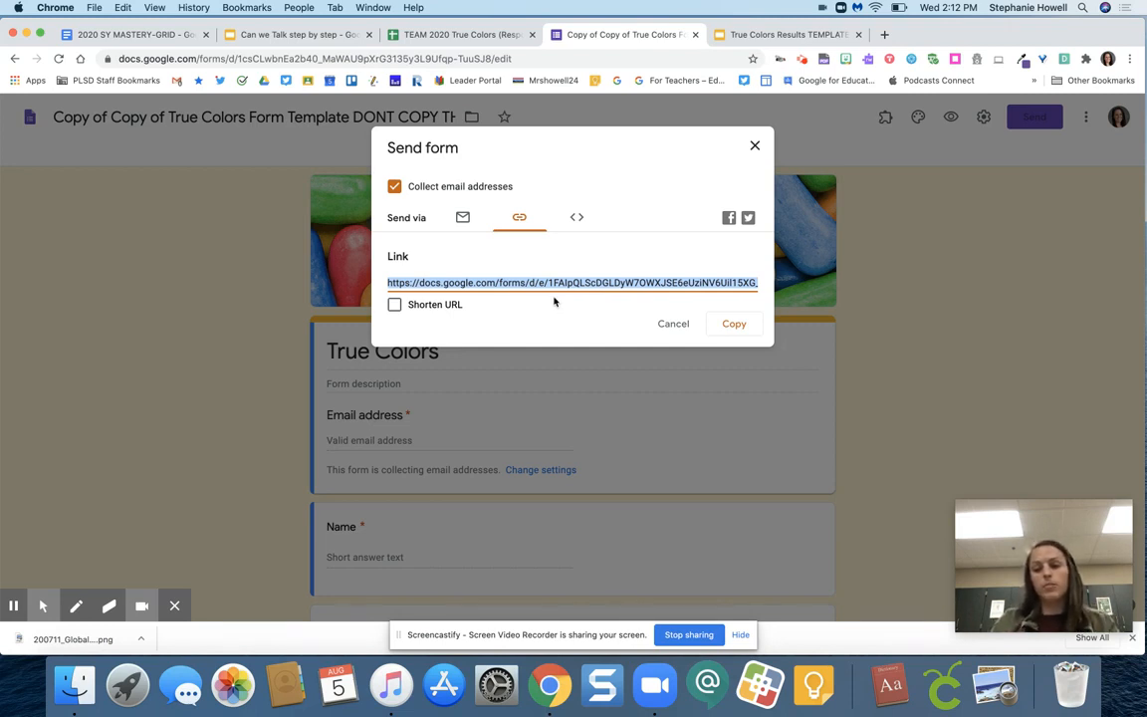
click(757, 145)
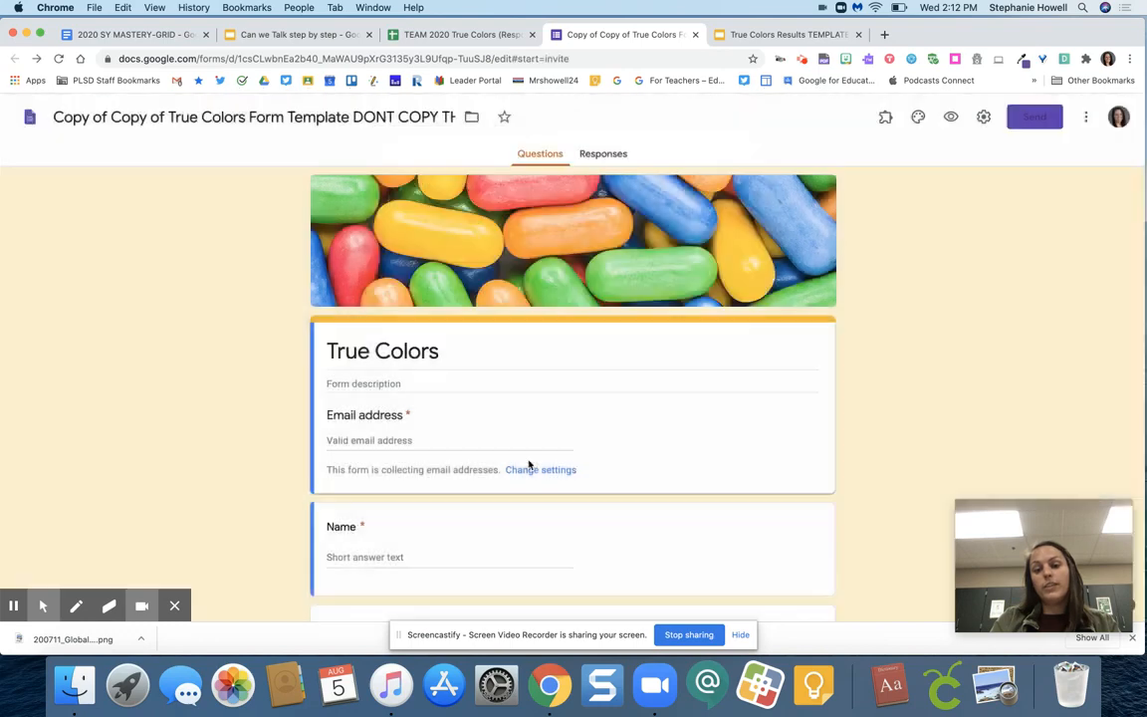
scroll(529, 461, down, 10)
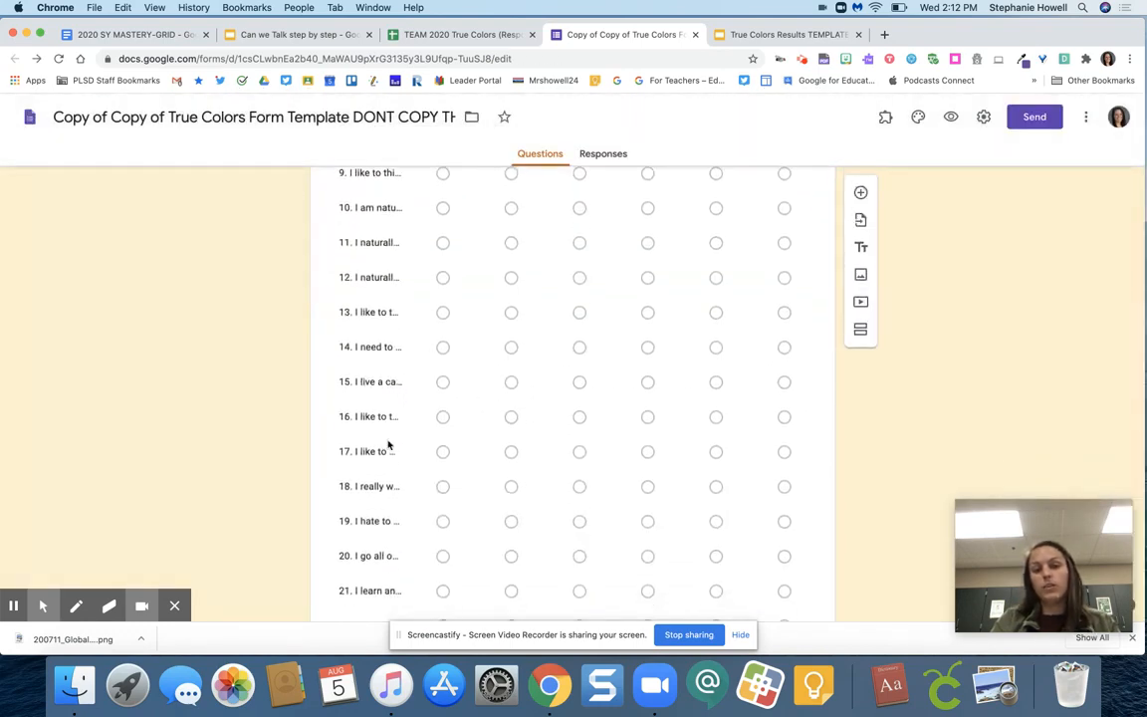
scroll(390, 479, down, 15)
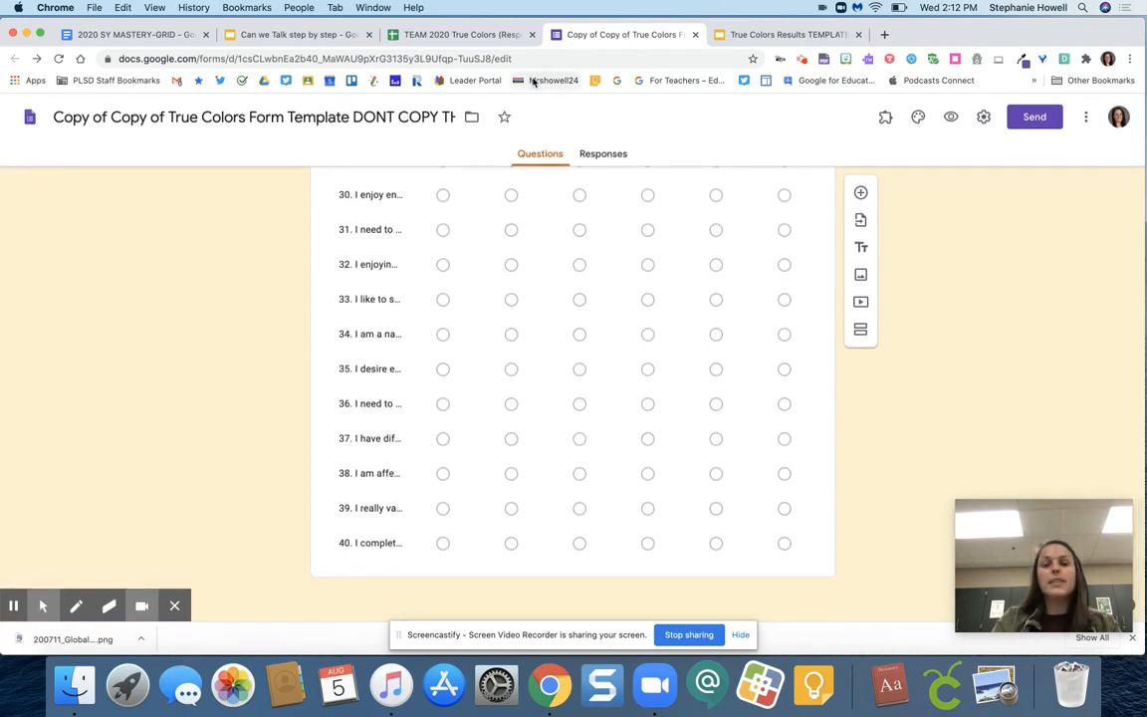
Return to the Can we Talk presentation and view the Step 5 slide and the Balance slide listing each color's trait
click(320, 36)
scroll(79, 504, down, 2)
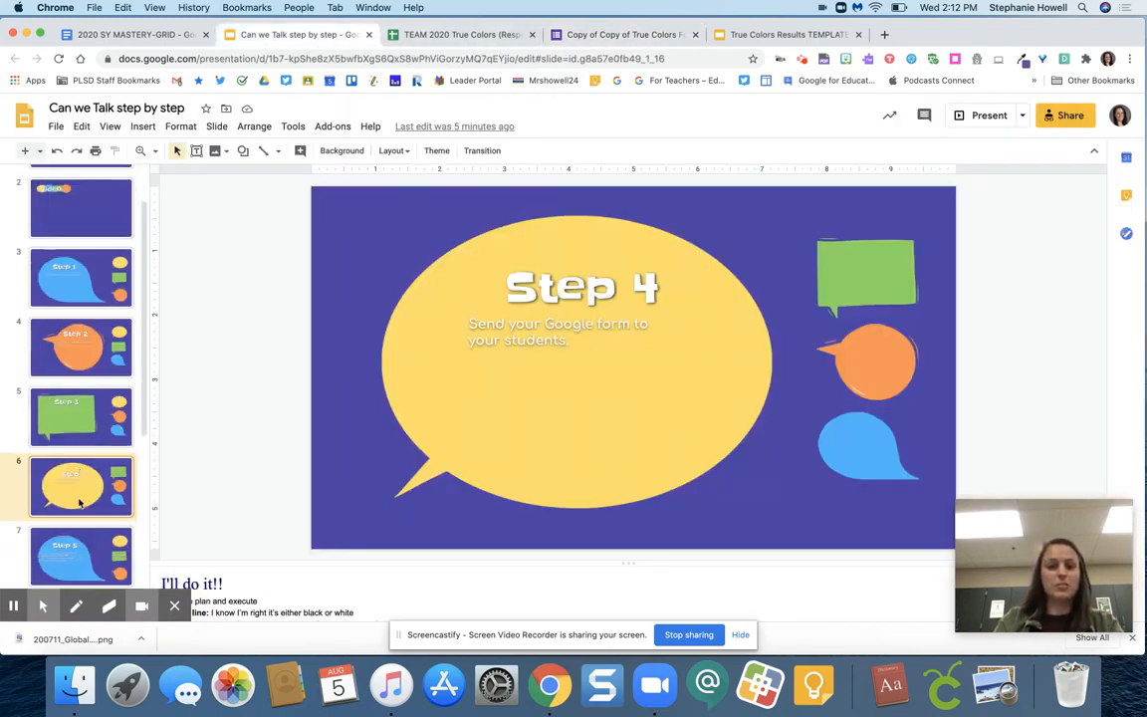
click(83, 511)
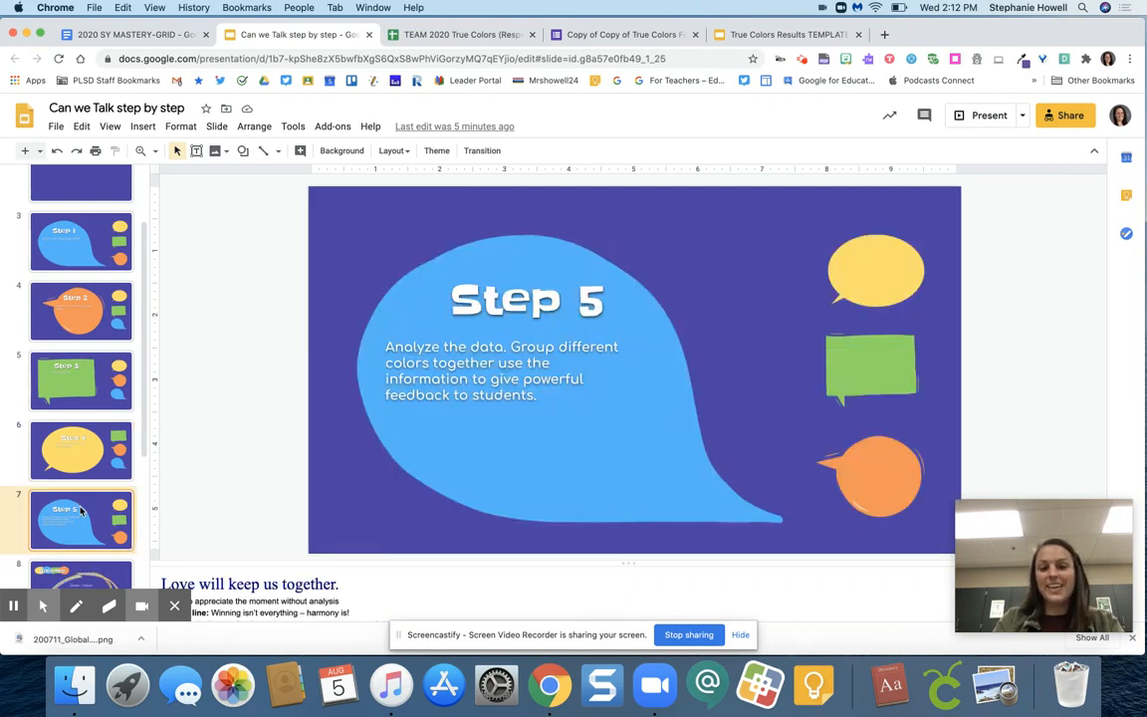
scroll(81, 510, down, 4)
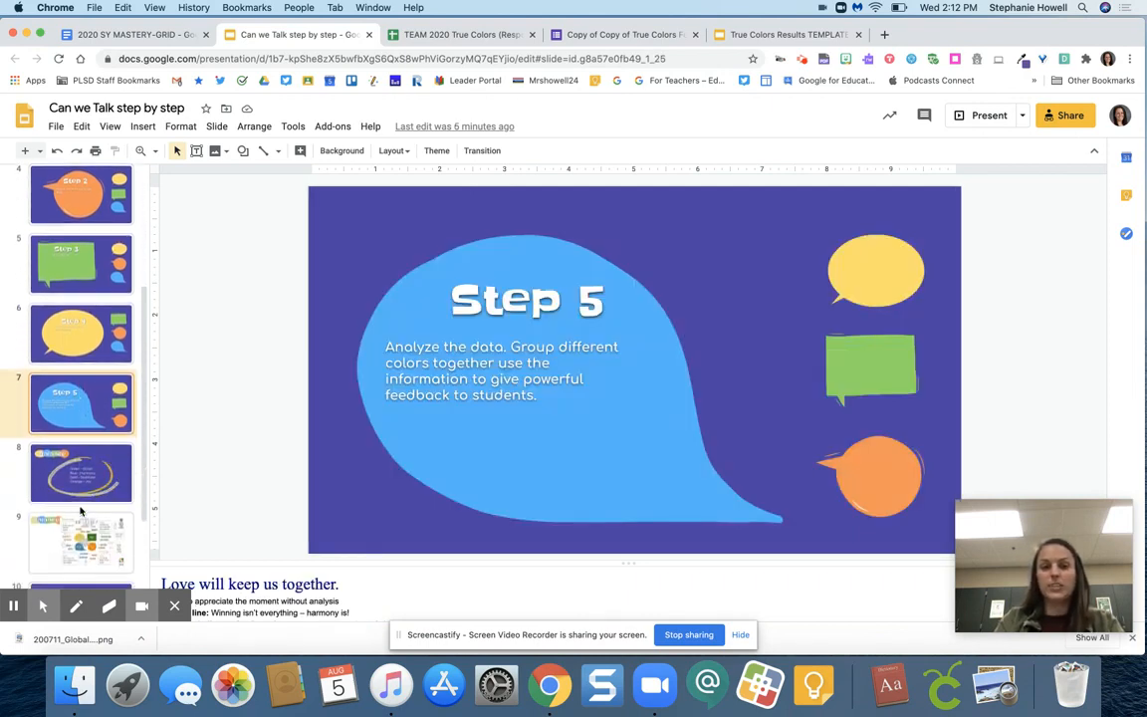
click(89, 453)
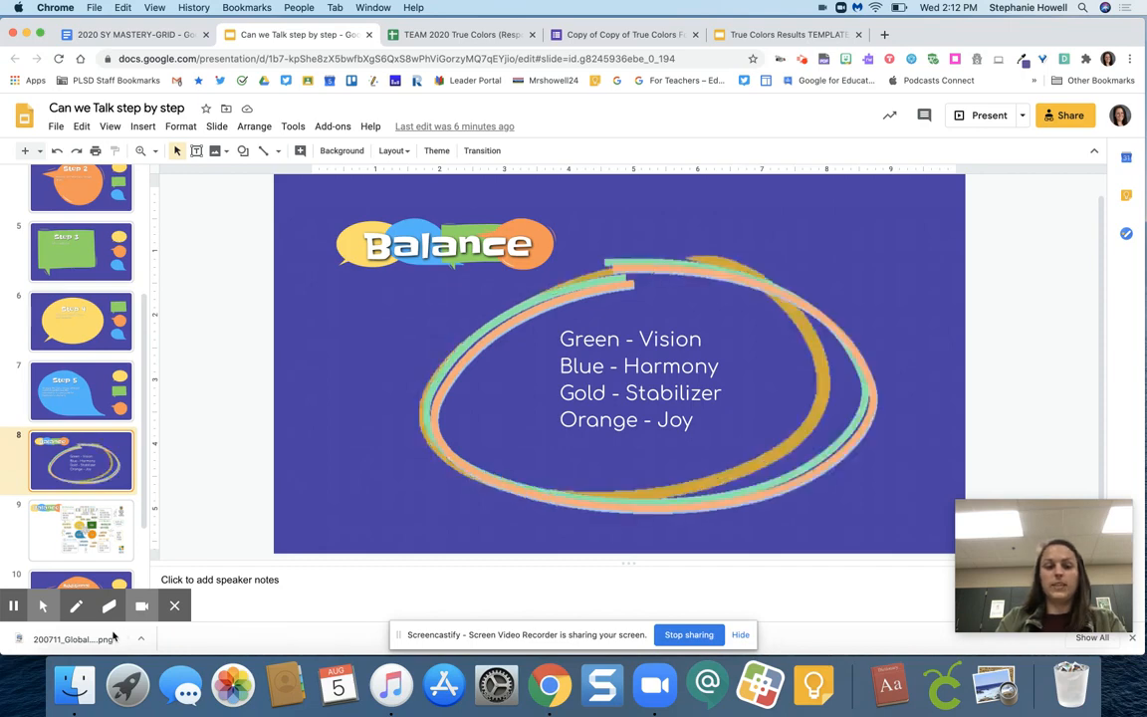
Open slide 9 and move the Can We Talk sketchnote image slightly to the right, away from the Balance title
mouse_move(44, 604)
scroll(87, 409, down, 2)
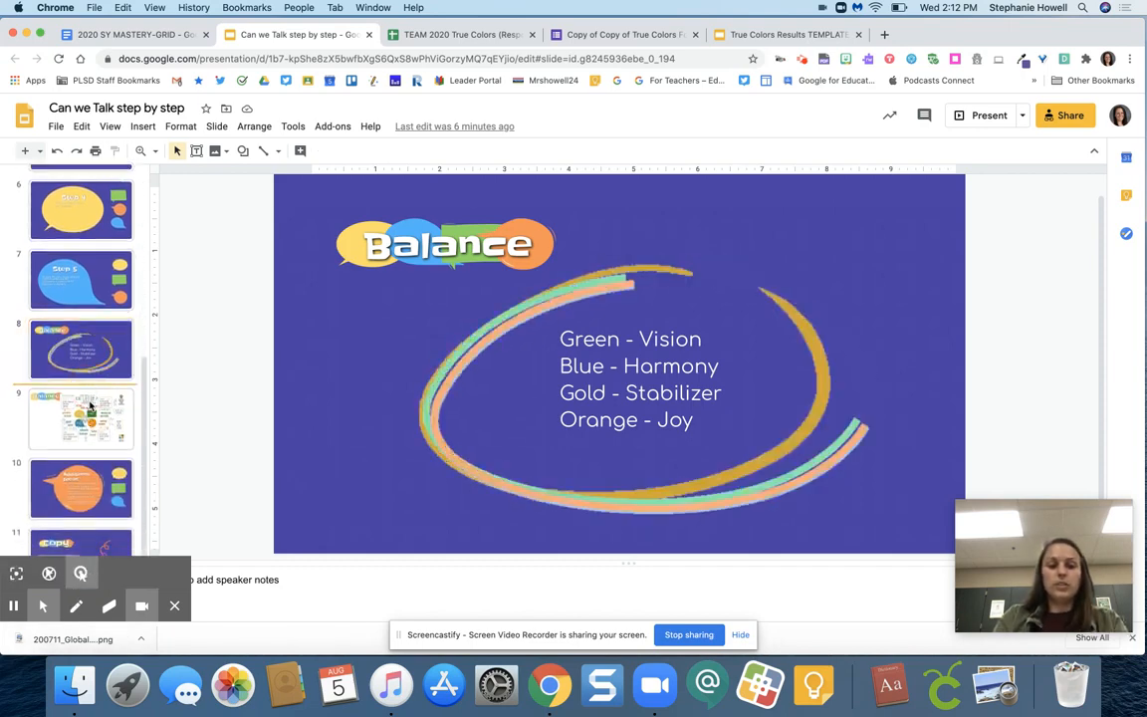
click(89, 406)
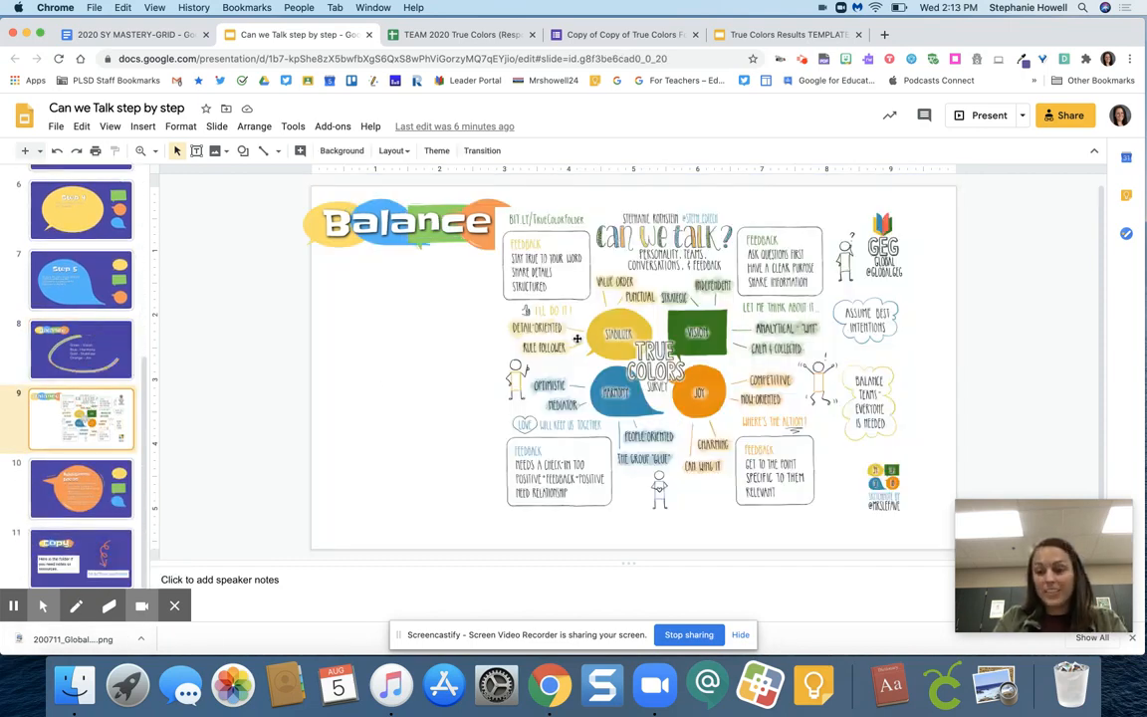
drag(607, 338, 629, 341)
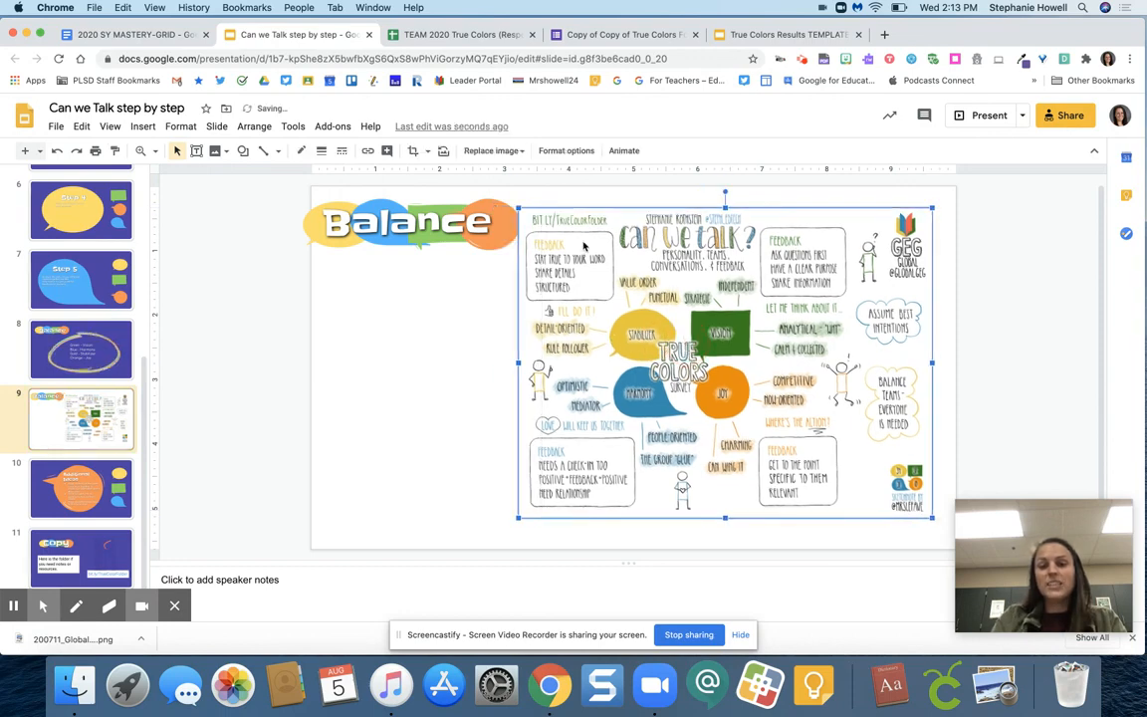